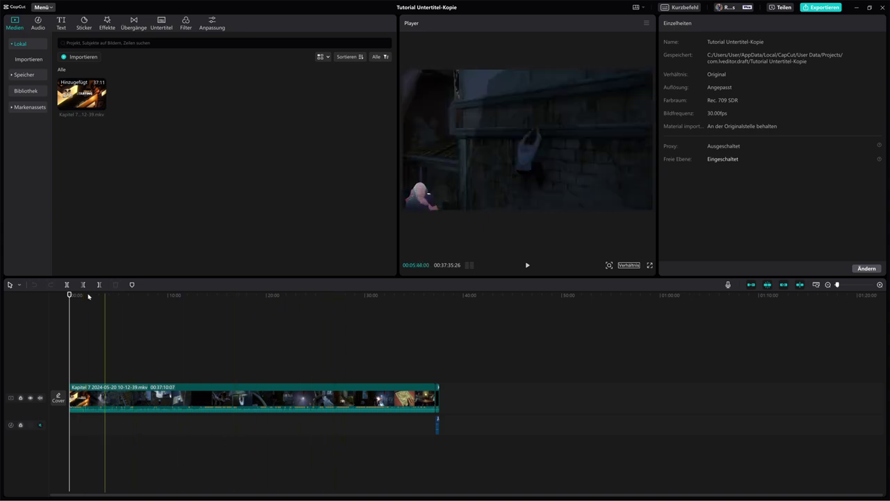
Play the video from about the 7:18 mark to review the scene and pause it
left_click_drag(69, 295, 140, 294)
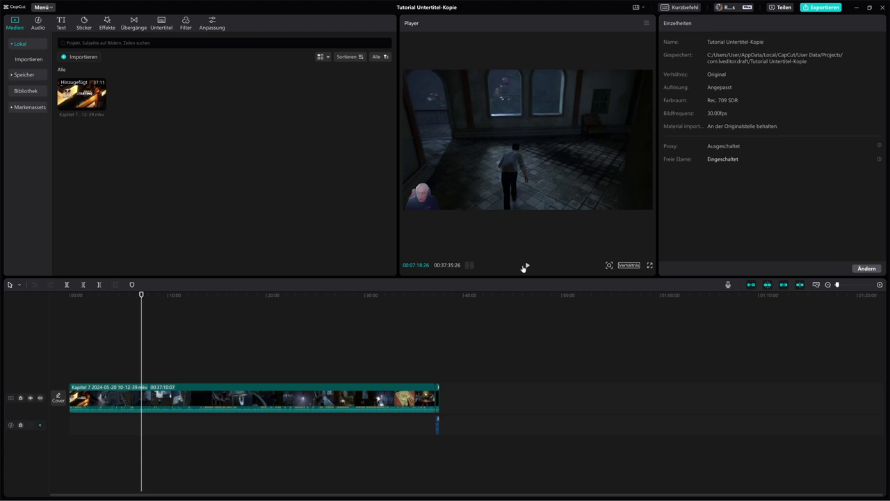
left_click(527, 265)
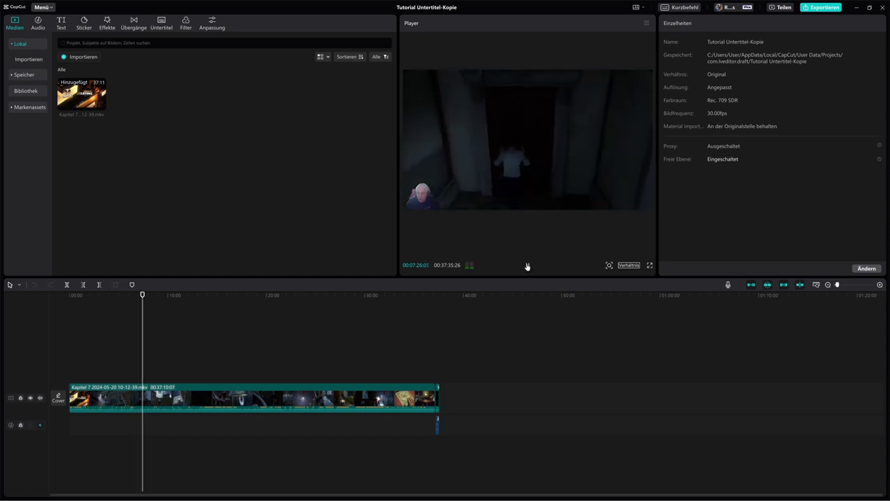
left_click(527, 266)
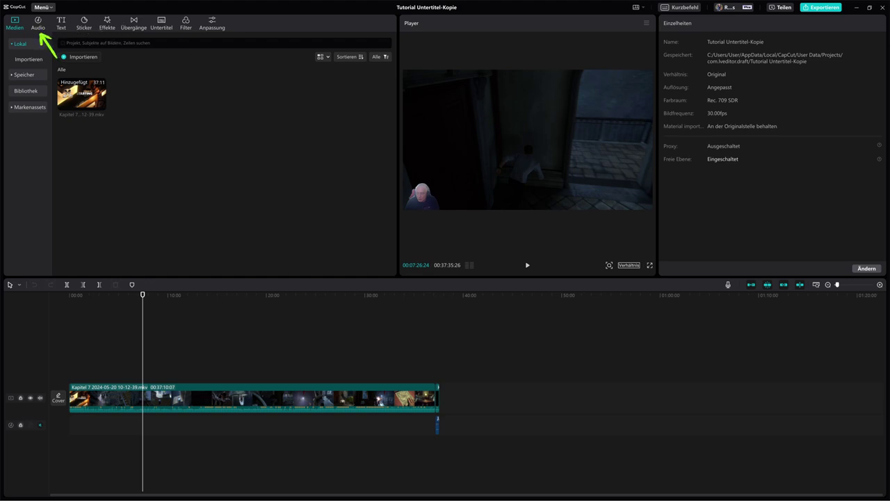
Open the Horror category of the sound effects library and download and preview Evergreen Resort
left_click(38, 24)
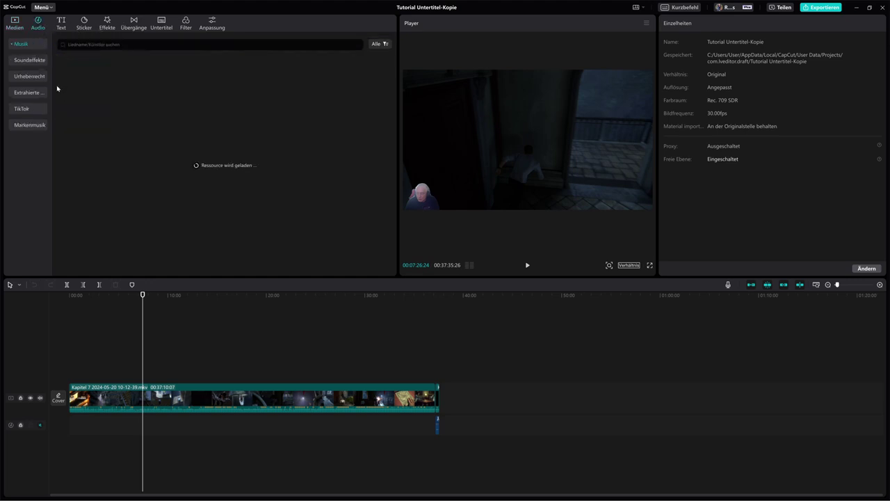
left_click(31, 61)
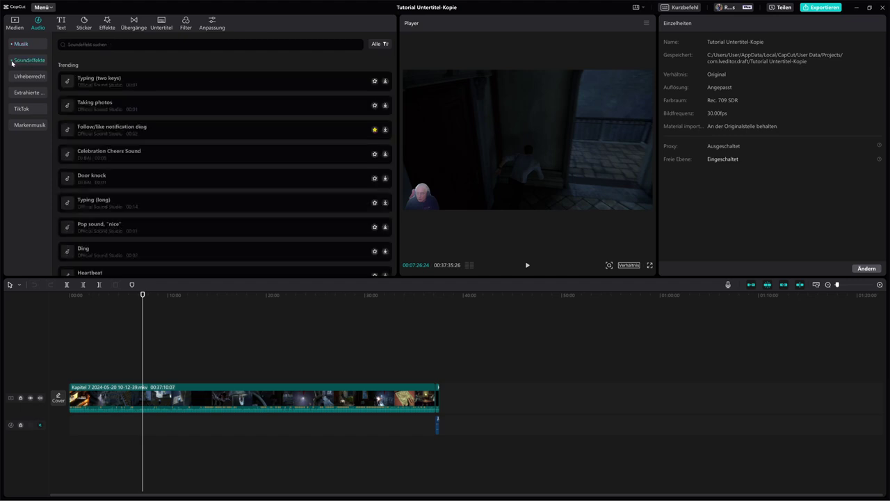
left_click(12, 62)
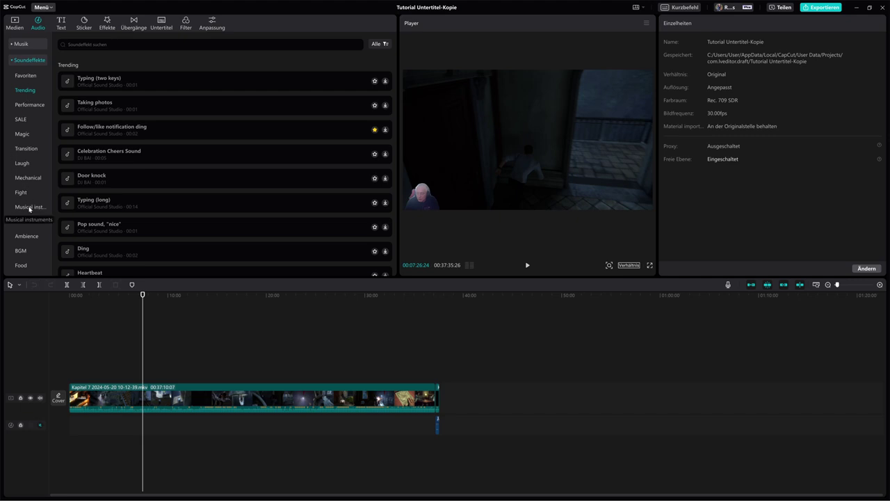
scroll(29, 202, "down", 2)
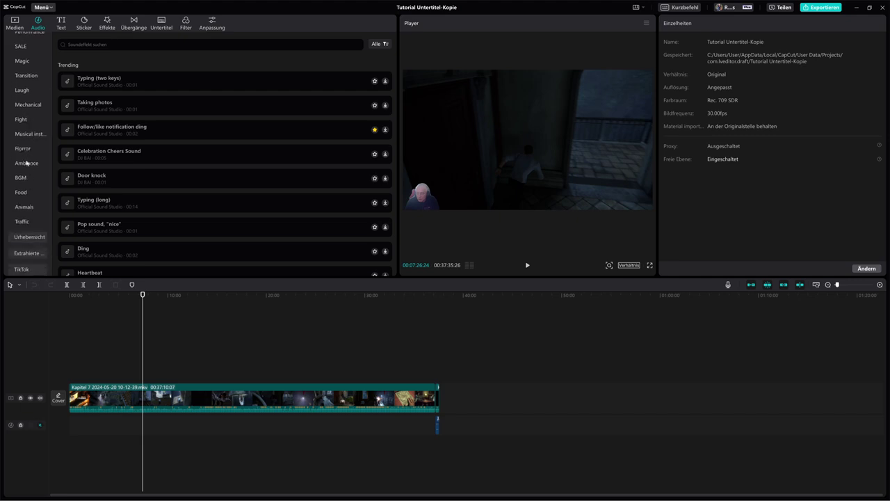
scroll(27, 150, "up", 2)
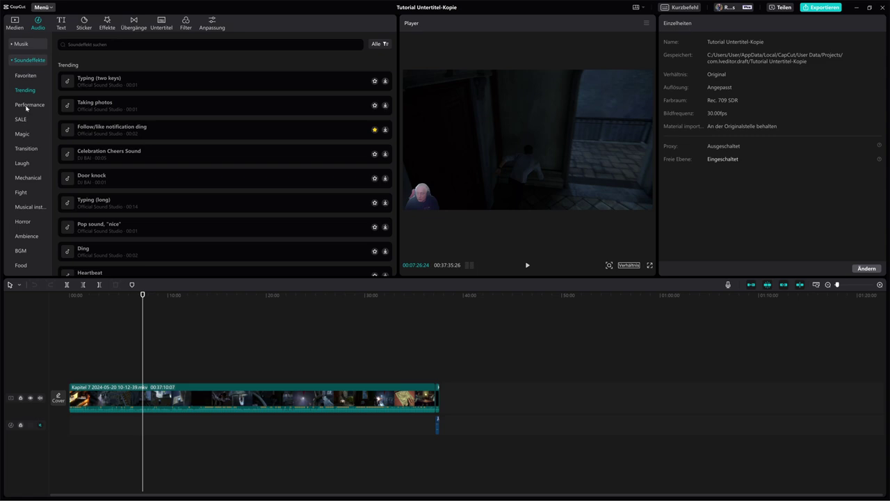
left_click(22, 222)
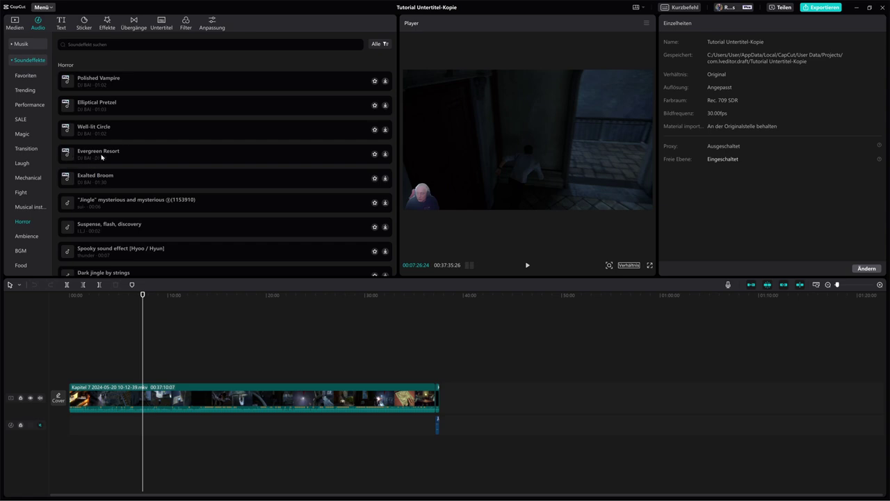
left_click(385, 154)
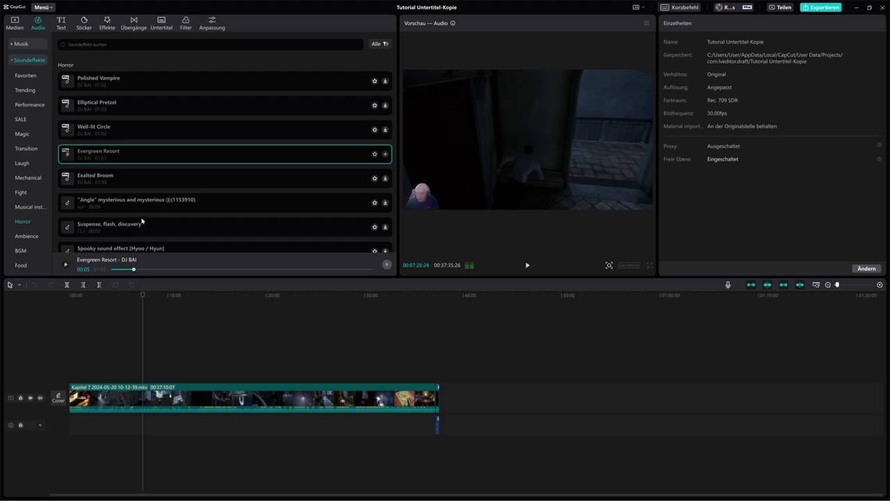
Play the footage at about 10:58, with the timeline enlarged, to find the spot for a sound effect
scroll(141, 220, "down", 1)
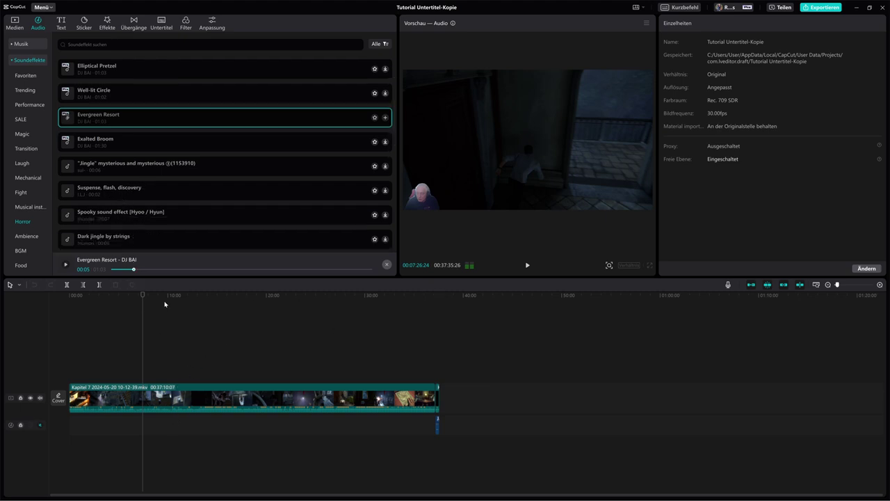
left_click_drag(143, 296, 252, 301)
scroll(166, 301, "up", 3)
left_click(528, 266)
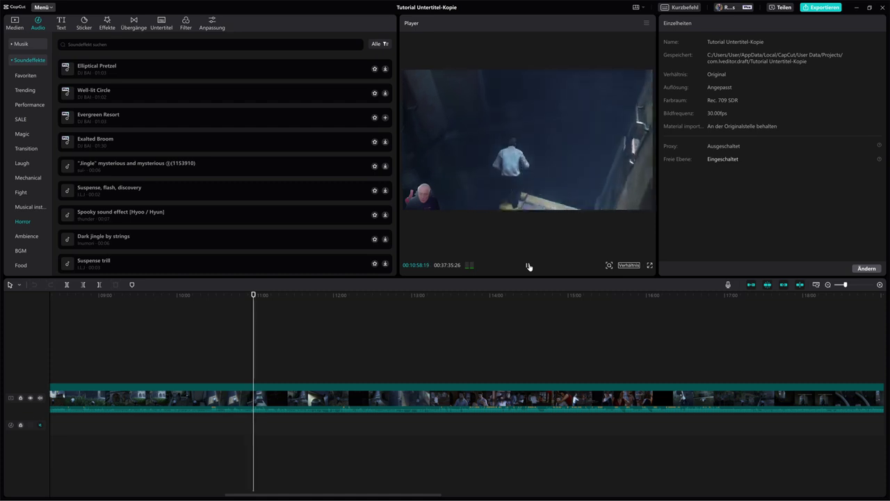
left_click(528, 267)
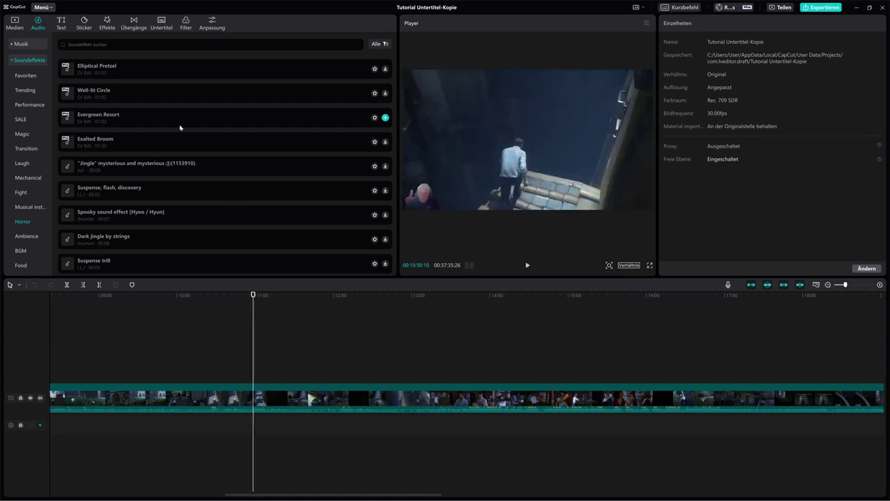
Preview several Horror sound effects and place Suspense trill on the audio track at about 10:55
left_click(136, 167)
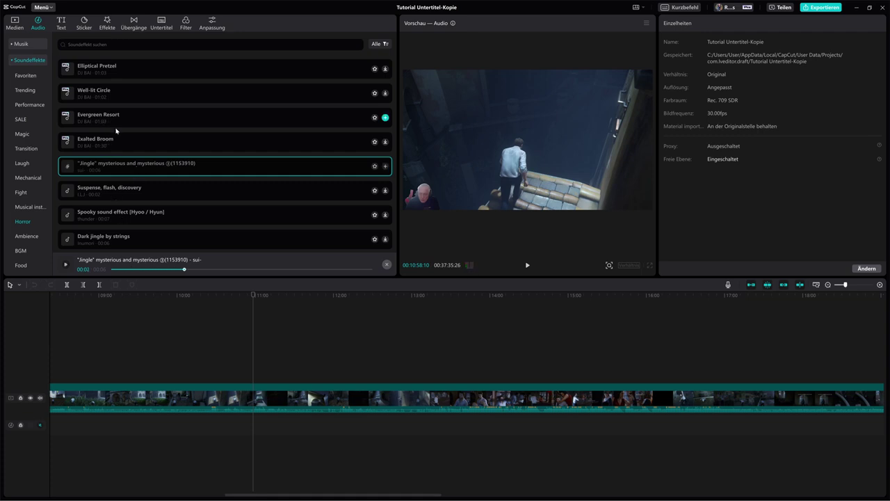
scroll(119, 135, "down", 1)
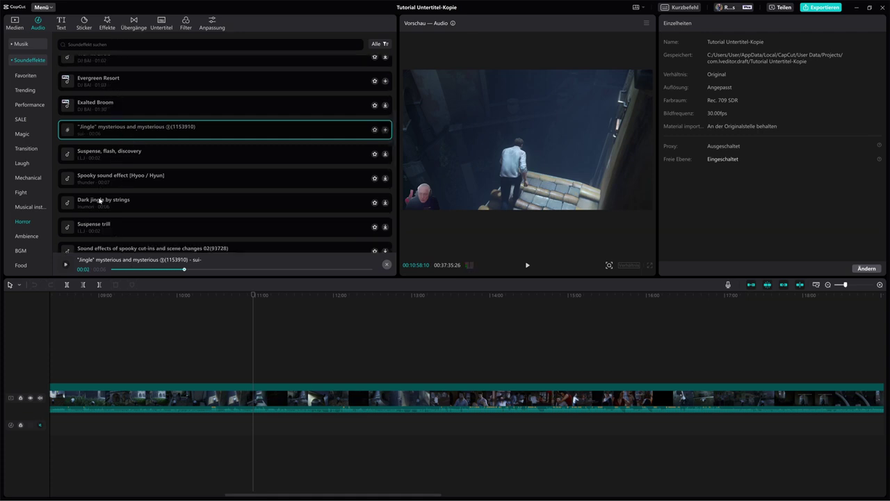
left_click(104, 231)
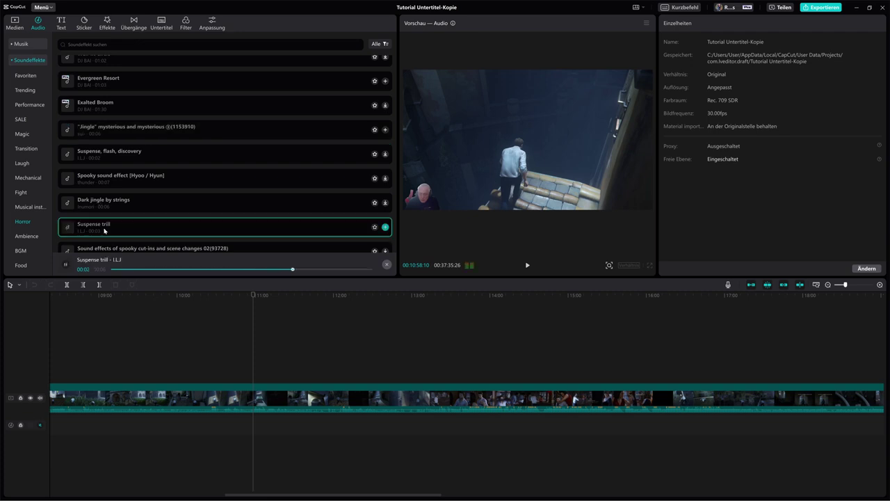
left_click(105, 206)
left_click(107, 223)
left_click_drag(107, 224, 250, 424)
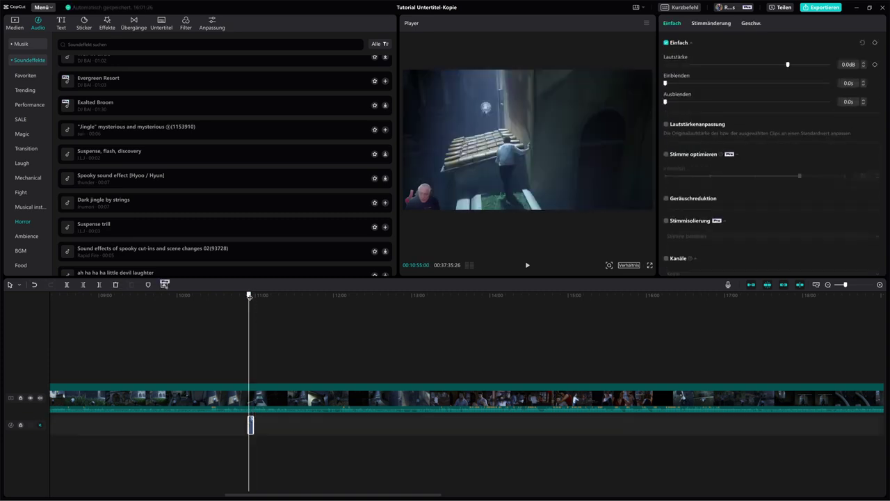
Play back the scene from 10:55 to check the timing of the Suspense trill effect
left_click(527, 265)
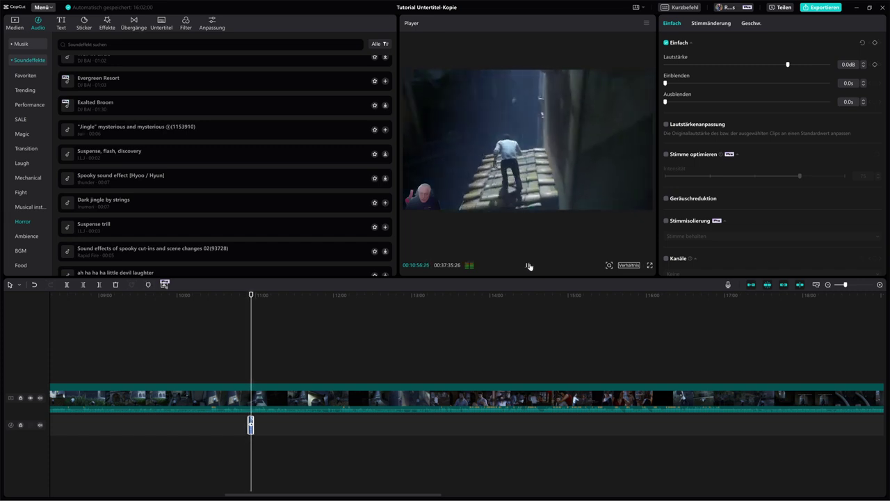
left_click(528, 265)
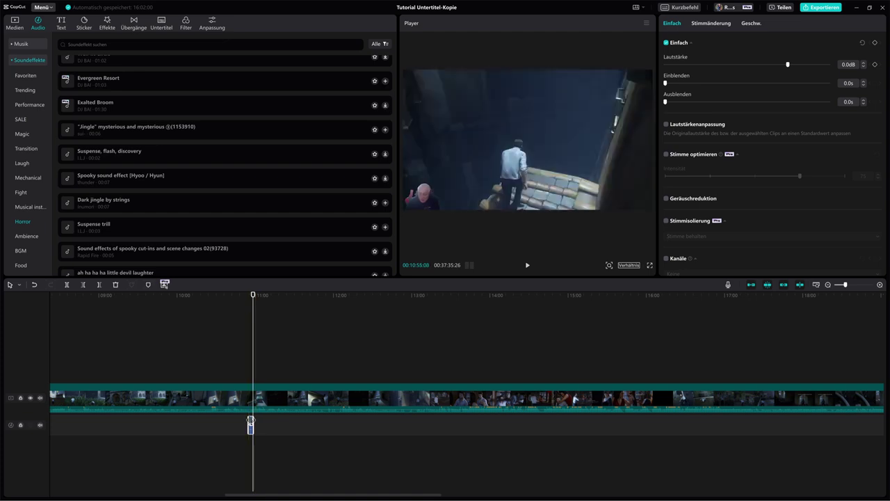
left_click(244, 306)
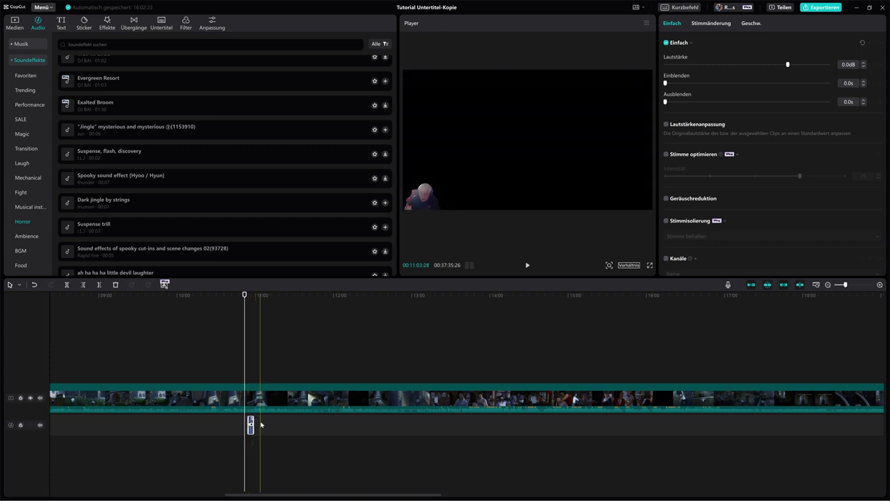
left_click_drag(244, 295, 232, 295)
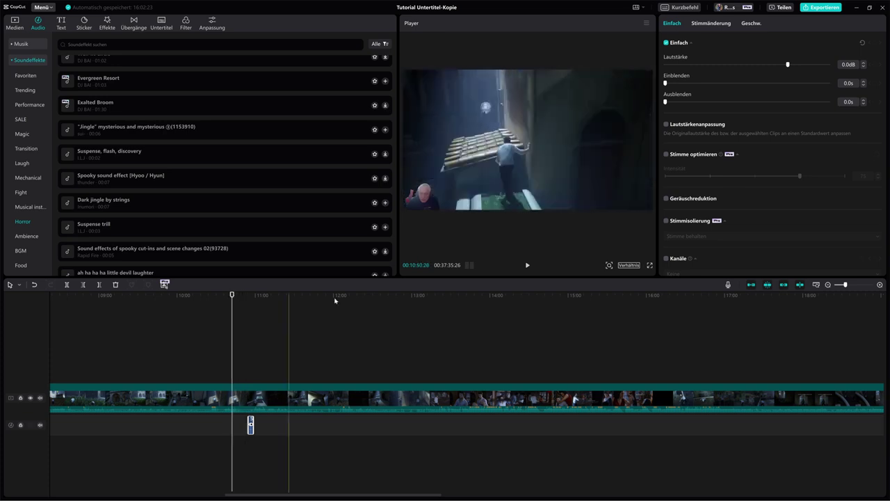
Shift the Suspense trill clip slightly later, to about 10:56, and play back the passage
left_click_drag(845, 285, 849, 285)
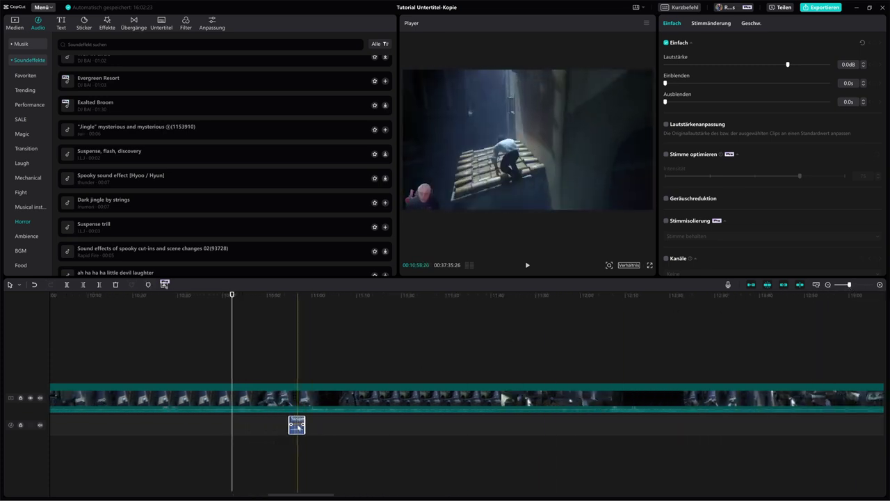
left_click_drag(298, 427, 304, 428)
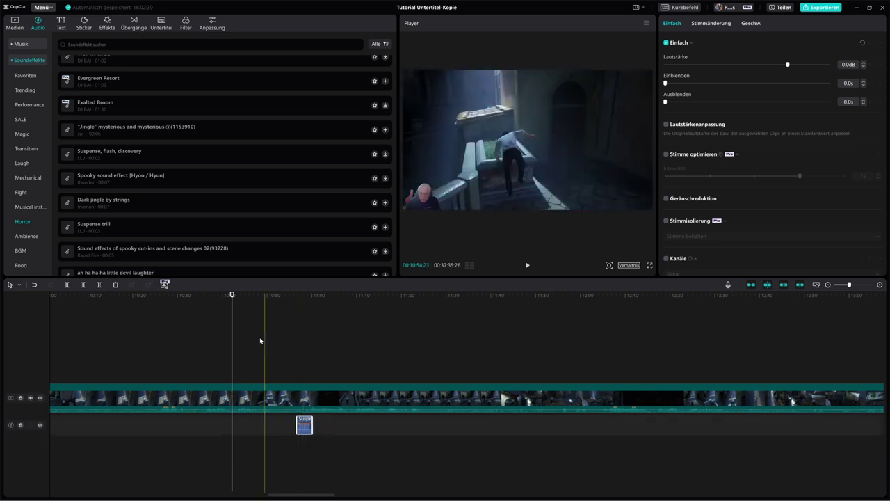
left_click_drag(233, 311, 292, 310)
left_click(527, 265)
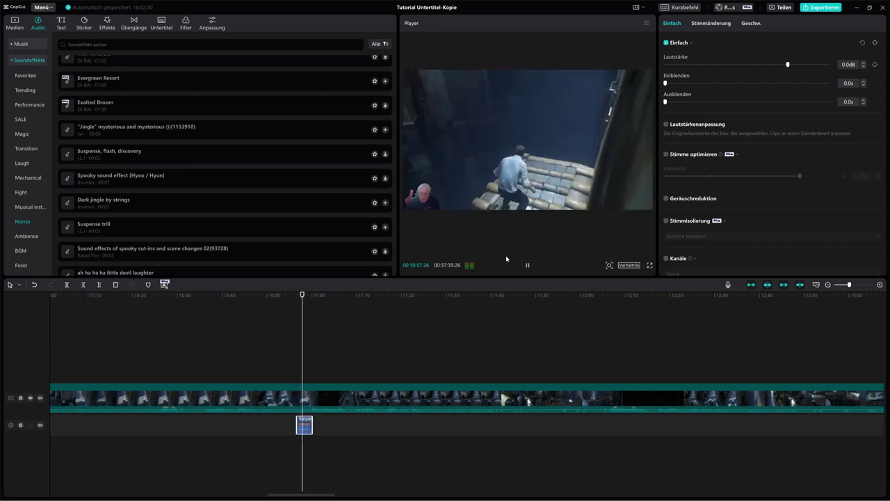
Browse the Musical instruments and Trending sound effects, previewing Follow/like notification ding, Champagne Pop (+ fizz), Cartoon kiss, 3-second countdown and Microwave ding
left_click(30, 207)
key("space")
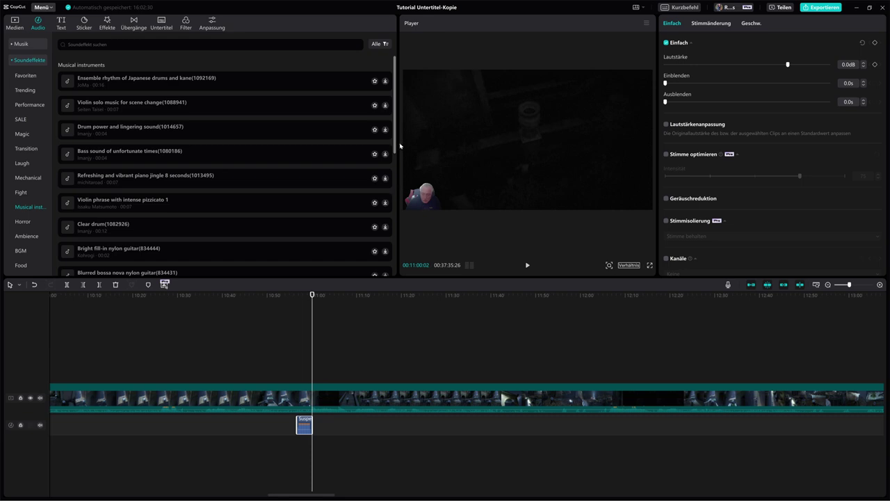
scroll(222, 174, "down", 2)
left_click(25, 90)
left_click(126, 131)
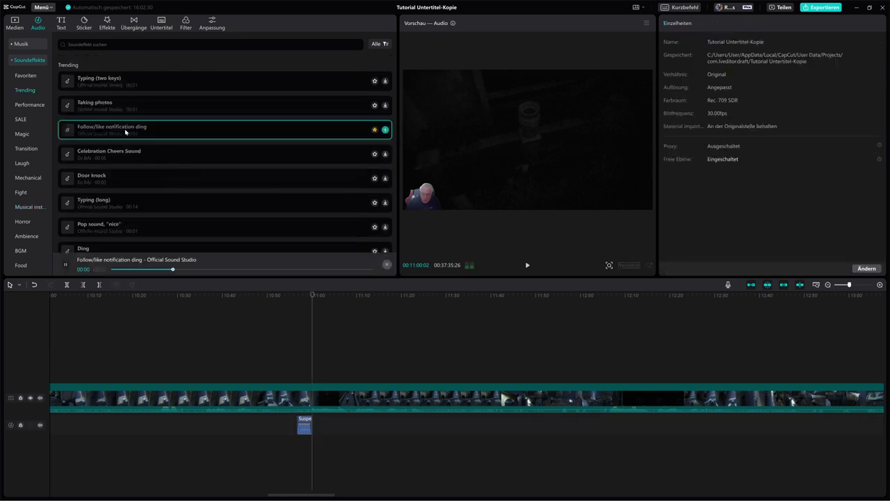
scroll(115, 201, "down", 3)
left_click(112, 217)
left_click(108, 195)
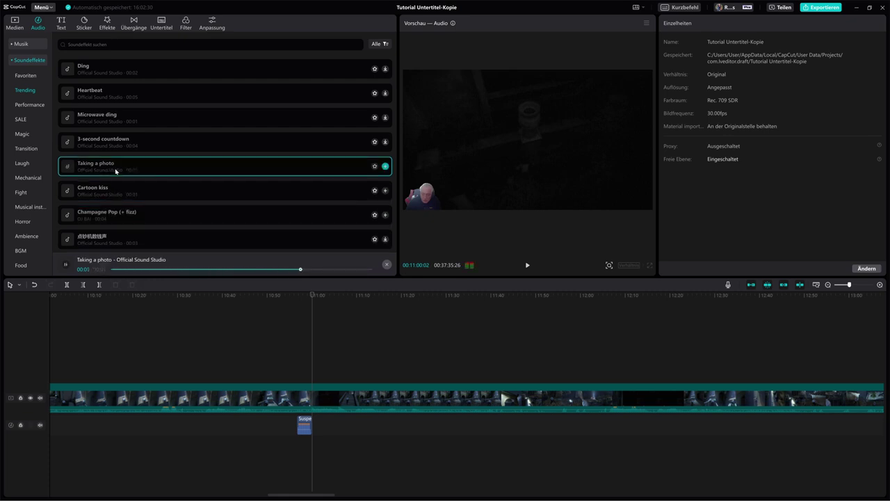
left_click(117, 147)
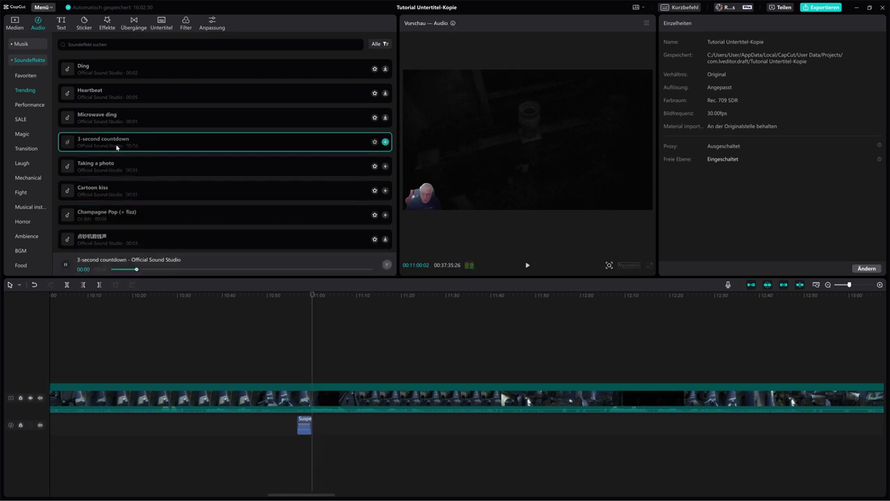
left_click(117, 122)
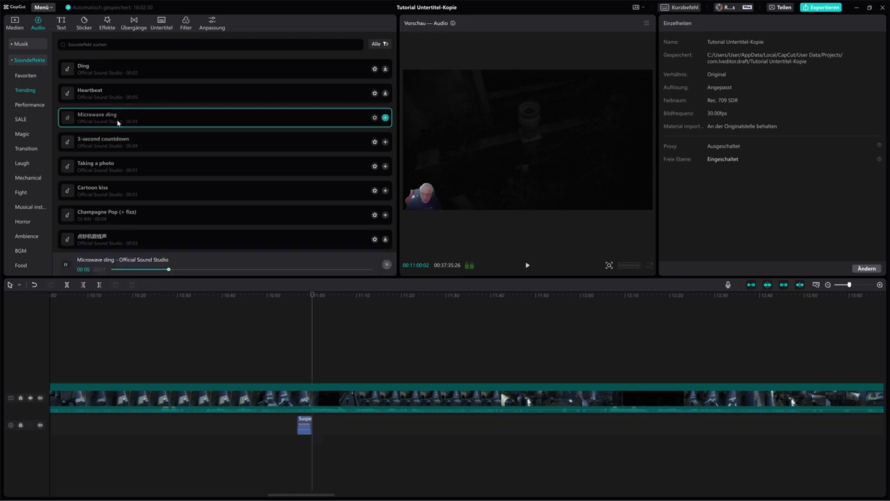
Place the Taking a photo effect directly after the Suspense trill clip and play back the passage with both sounds
left_click(110, 168)
left_click(305, 424)
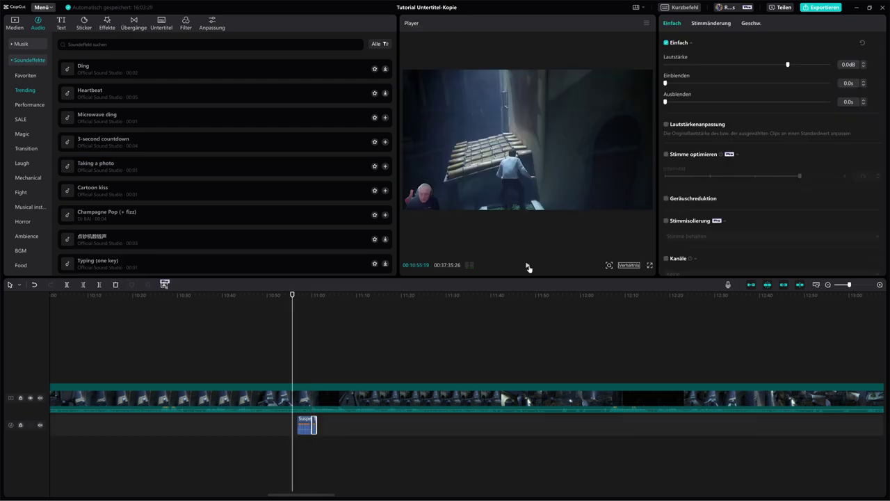
left_click(527, 265)
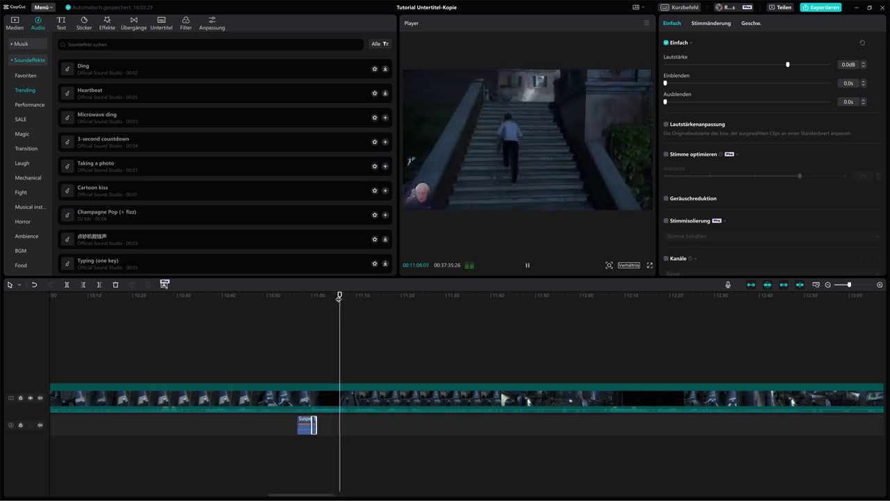
left_click(285, 295)
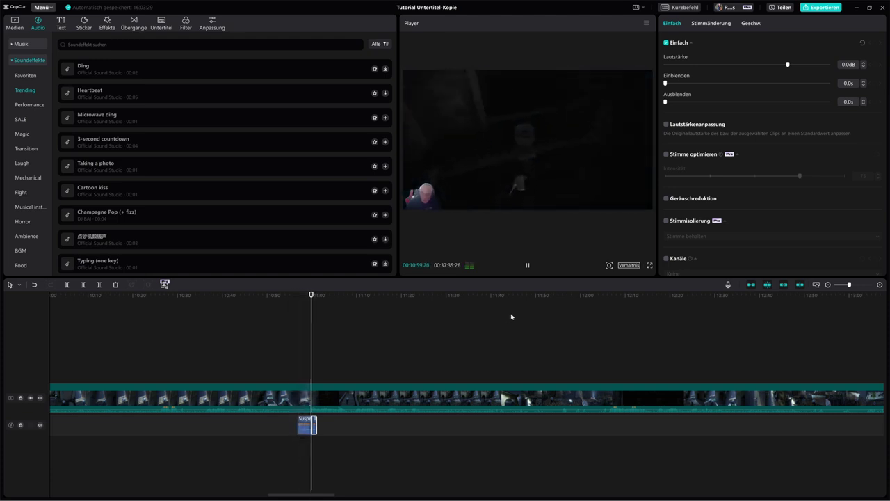
left_click(528, 268)
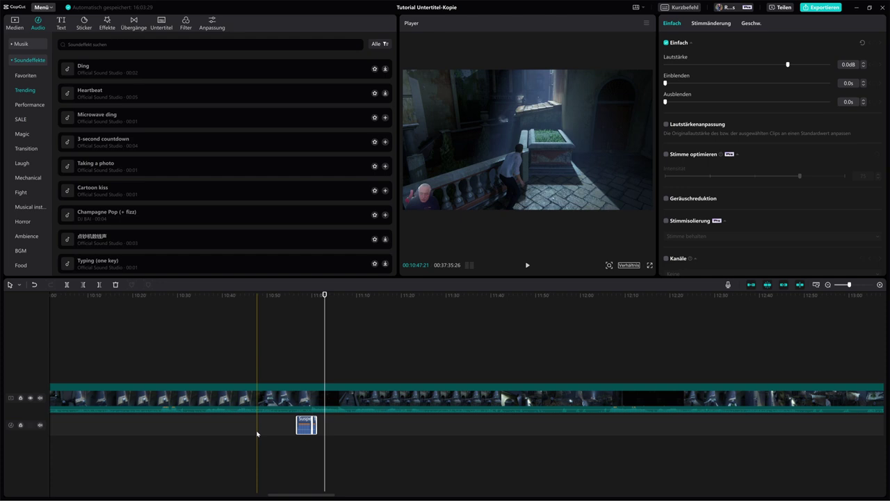
Delete both sound effect clips from the audio track and open the music library
key("Delete")
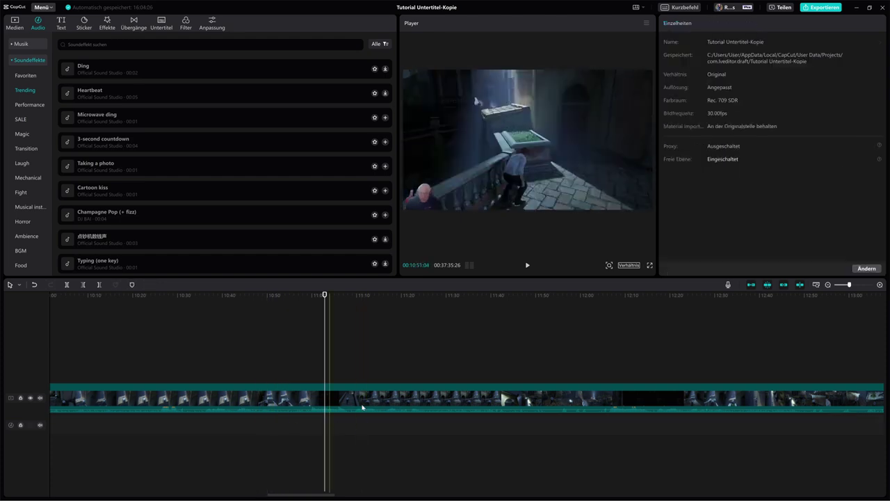
left_click(13, 45)
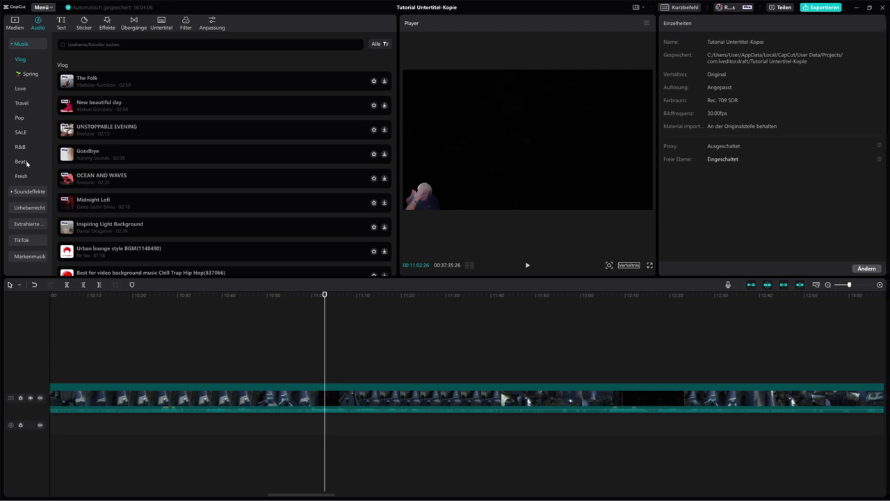
Place the song New beautiful day from the Travel music category on the audio track, starting at about 10:17
left_click(22, 103)
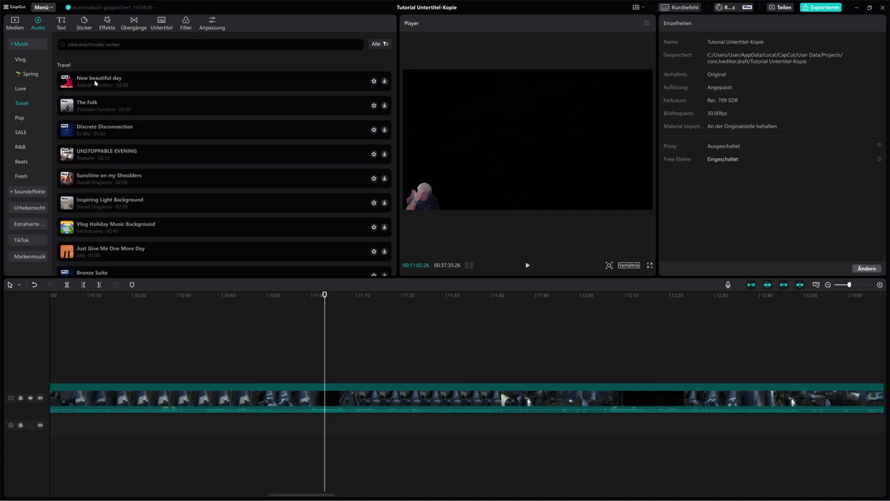
left_click_drag(117, 84, 119, 420)
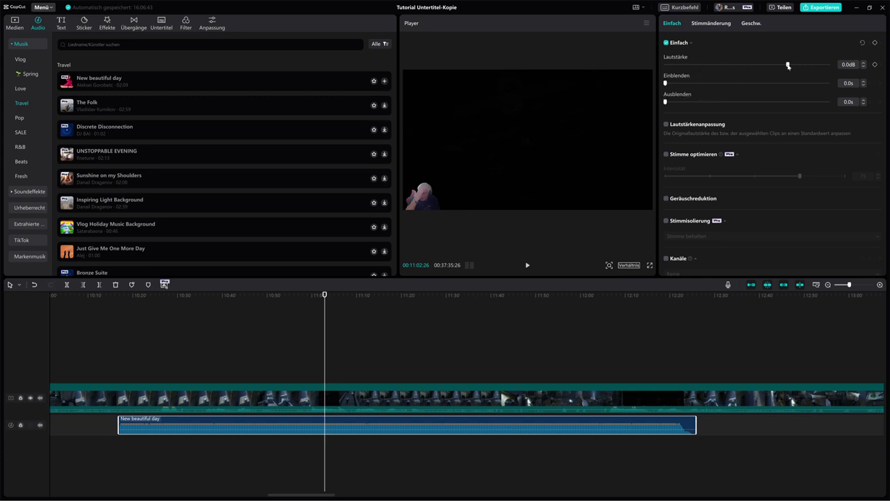
Lower the New beautiful day clip's volume to -4 dB
mouse_move(788, 64)
left_mouse_down()
mouse_move(761, 64)
mouse_move(787, 67)
mouse_move(765, 68)
mouse_move(777, 67)
left_mouse_up()
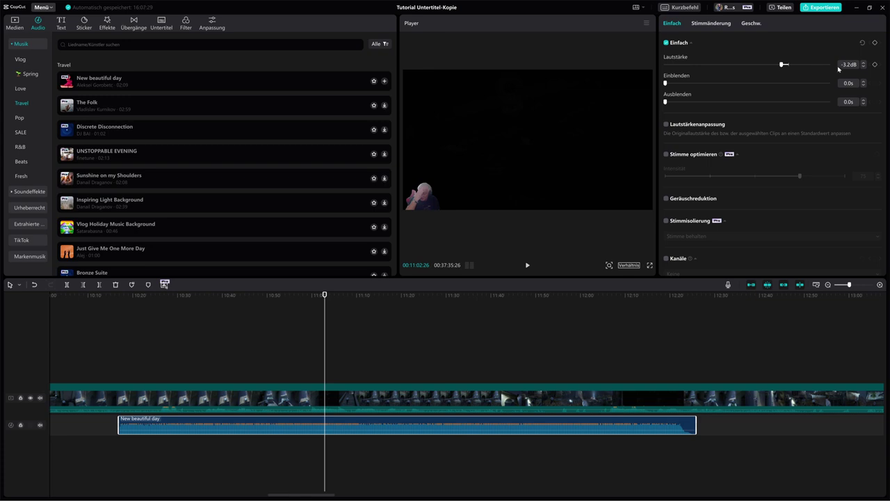
mouse_move(845, 64)
left_mouse_down()
mouse_move(829, 89)
mouse_move(836, 68)
left_mouse_up()
type("-4")
key("Return")
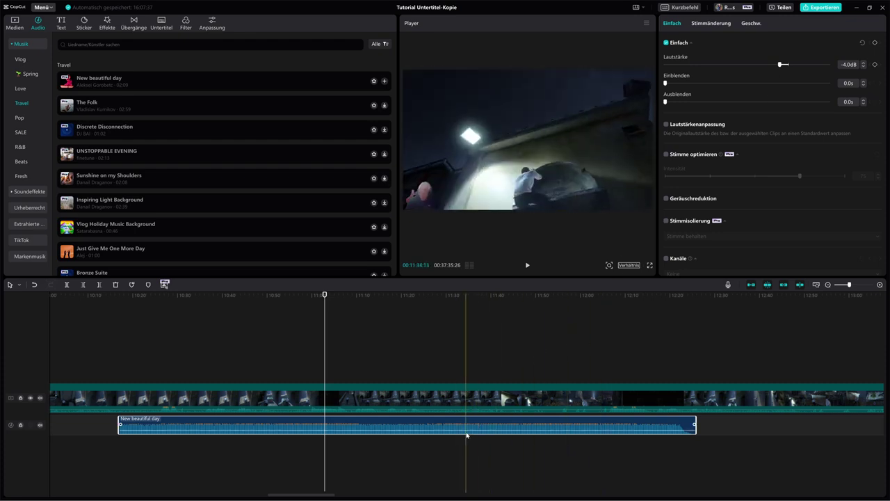
Reduce the music clip's volume to -8.0 dB and further to -27.3 dB, playing back the passage after each change
left_click_drag(780, 65, 771, 66)
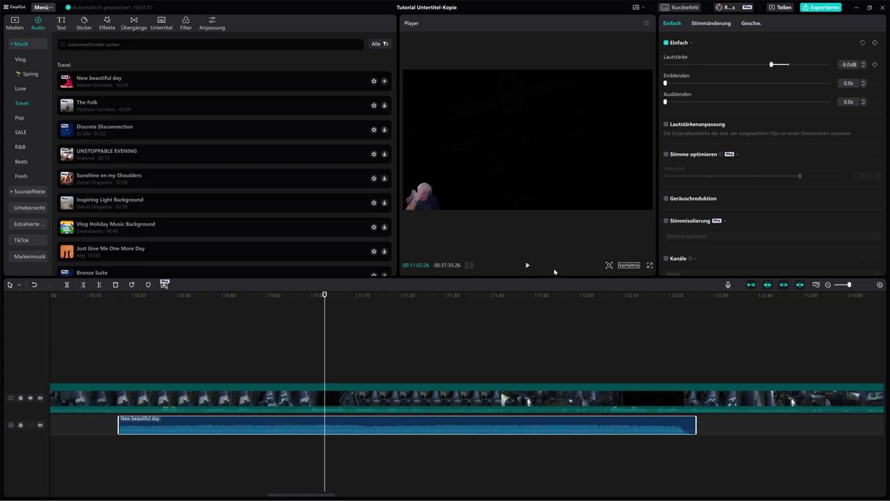
left_click(527, 266)
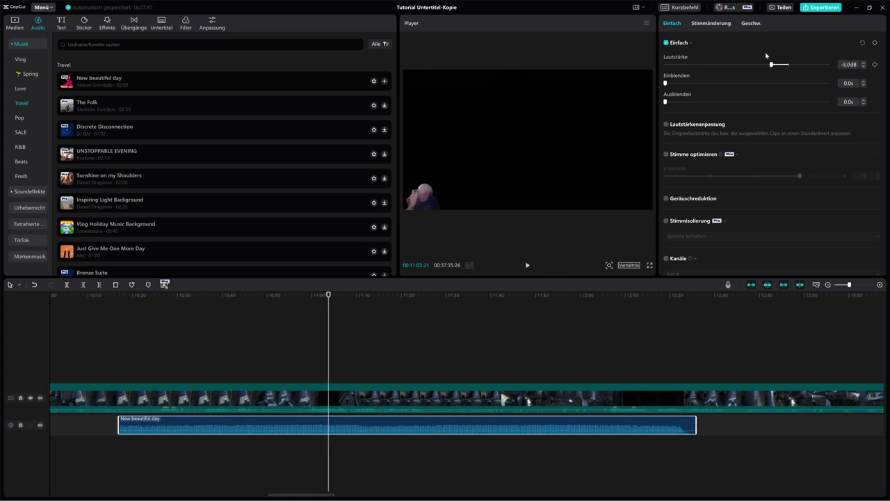
left_click_drag(770, 65, 731, 66)
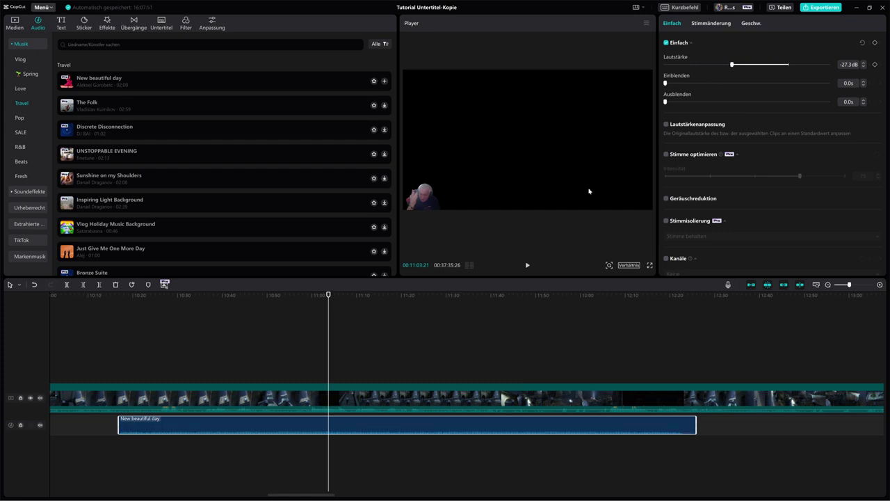
left_click(526, 266)
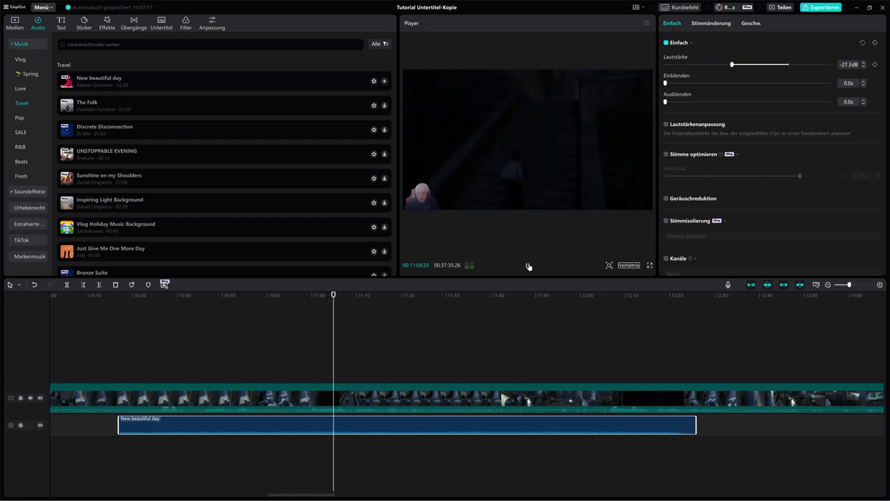
left_click(527, 265)
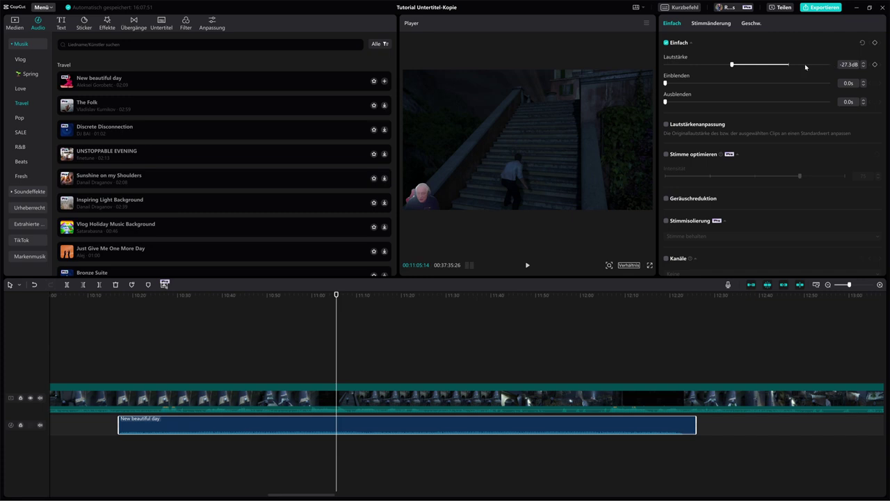
Reset the music clip's volume to 0.0 dB and give it a 10-second fade-out and a 10-second fade-in
left_click_drag(732, 65, 787, 67)
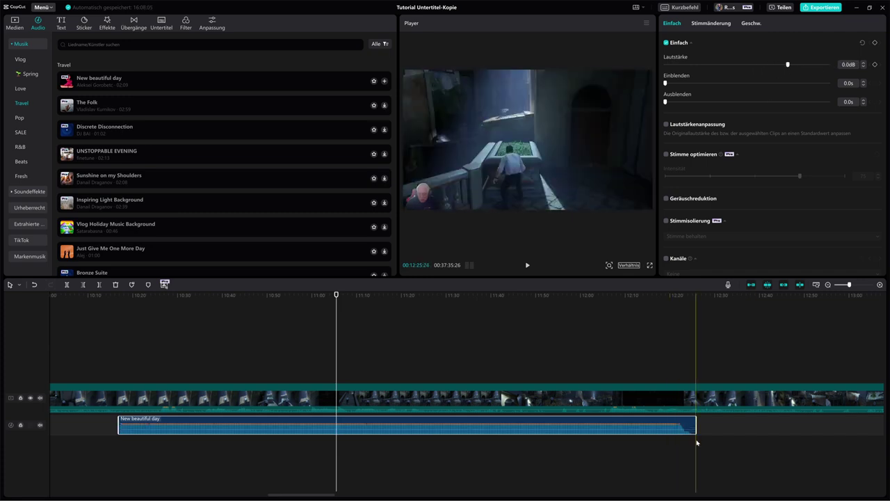
left_click_drag(694, 423, 647, 425)
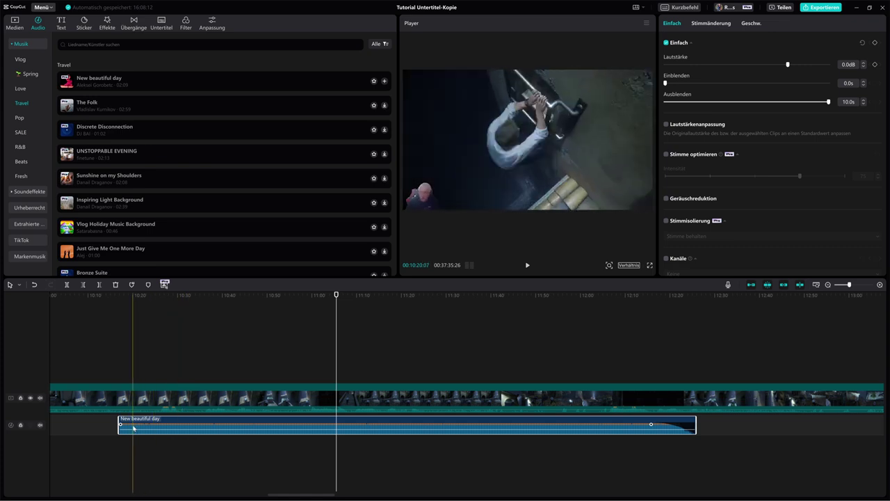
left_click_drag(122, 422, 174, 430)
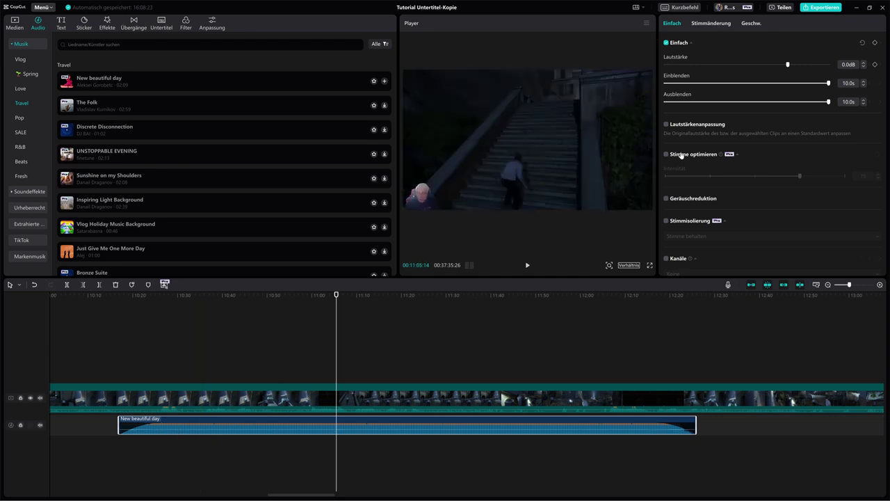
Set the music clip's fade-in to 5 seconds and return it to 10 seconds
mouse_move(828, 83)
left_mouse_down()
mouse_move(718, 83)
mouse_move(838, 89)
left_mouse_up()
type("5")
key("Return")
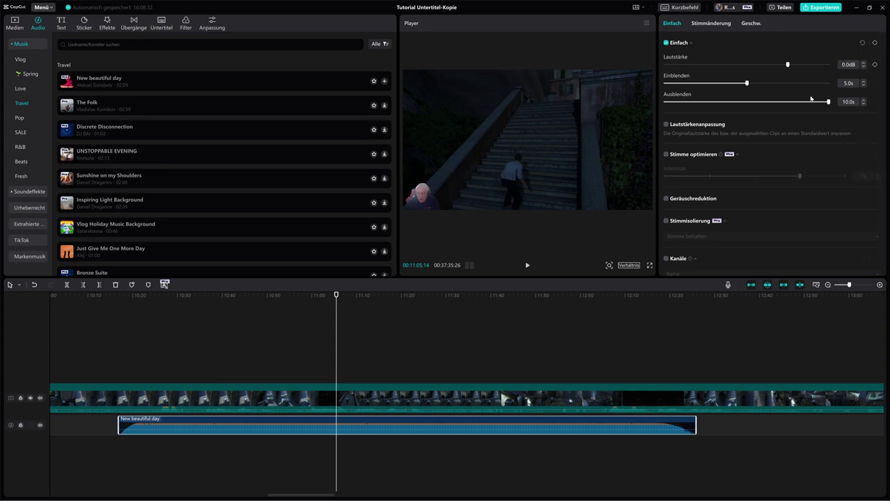
left_click_drag(749, 83, 832, 84)
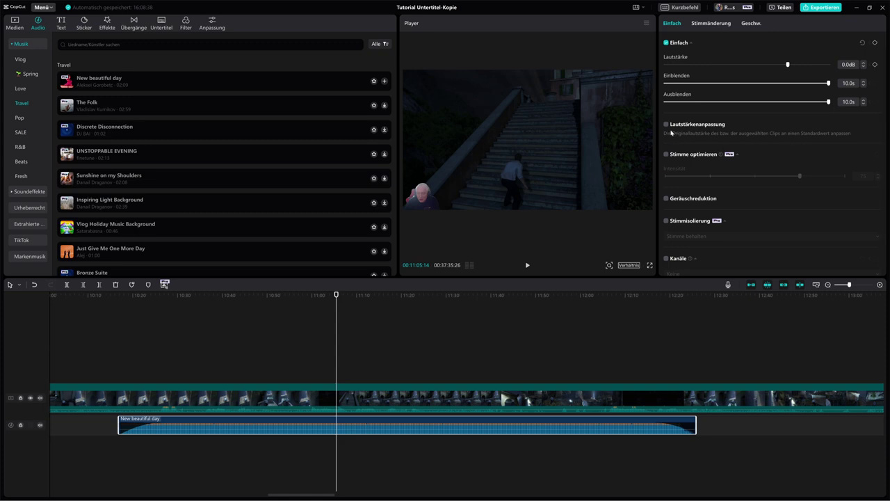
Enable loudness adjustment (Lautstärkenanpassung) on the music clip, play back the passage and switch the adjustment off again
left_click(665, 125)
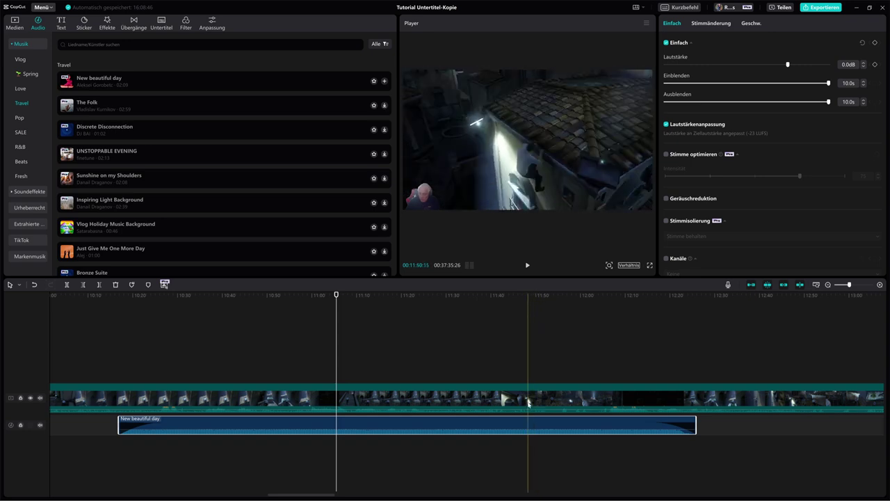
left_click(528, 265)
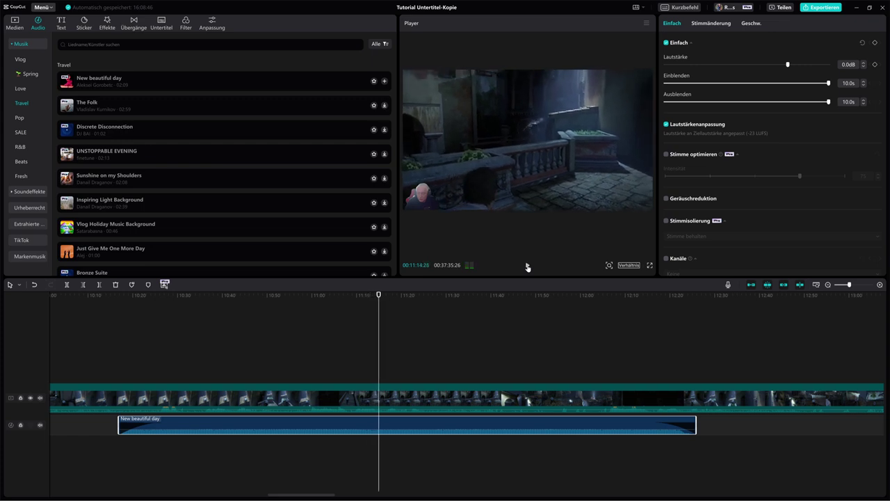
left_click(665, 124)
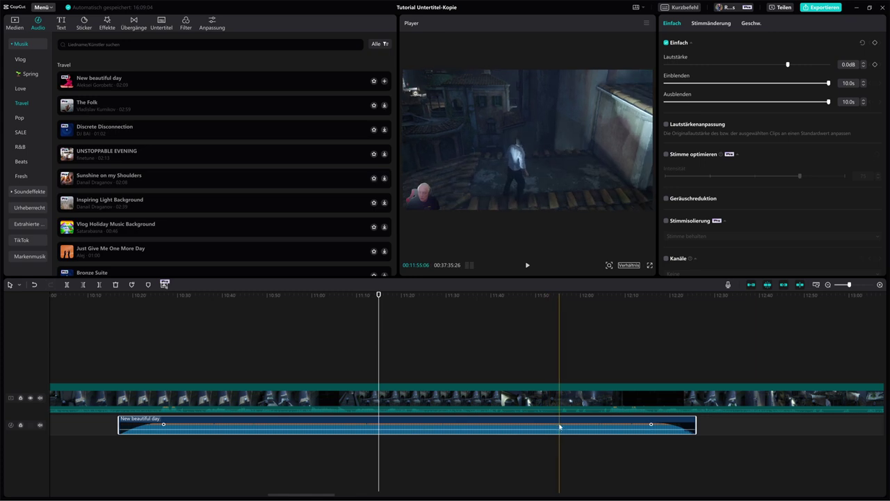
left_click(667, 156)
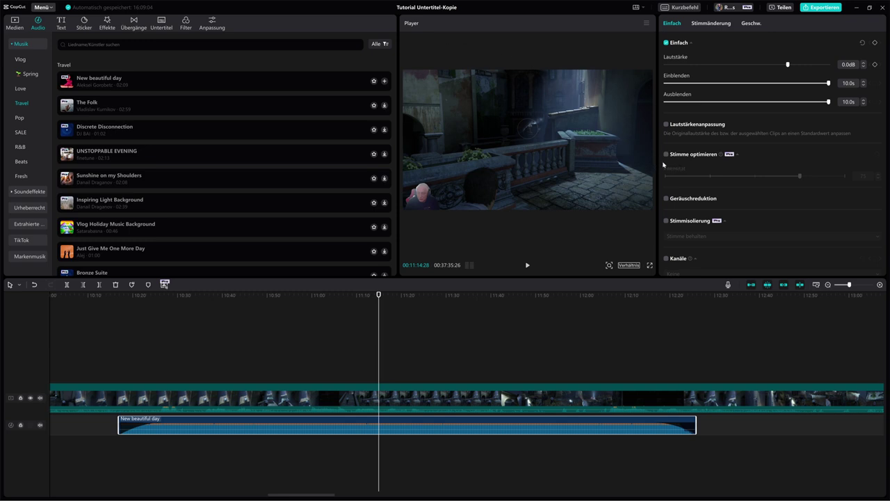
left_click(667, 158)
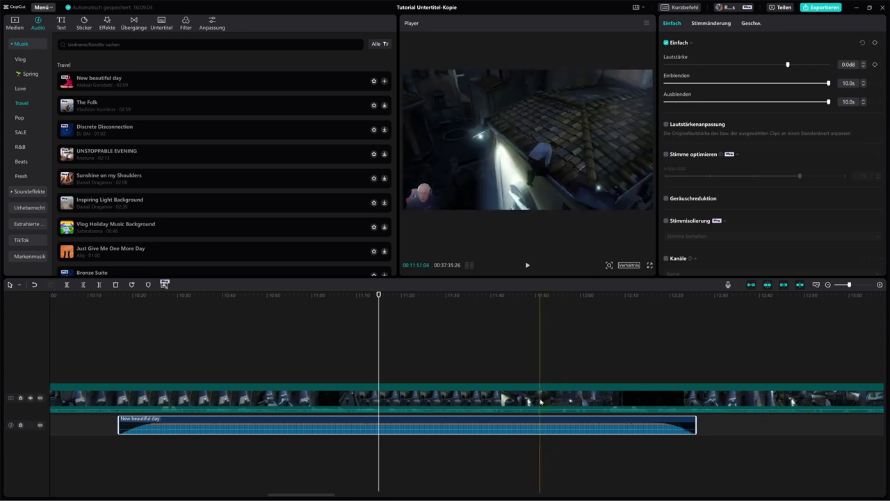
Enable stabilization (Stabilisieren) on the gameplay video clip and look at its level options
left_click(427, 400)
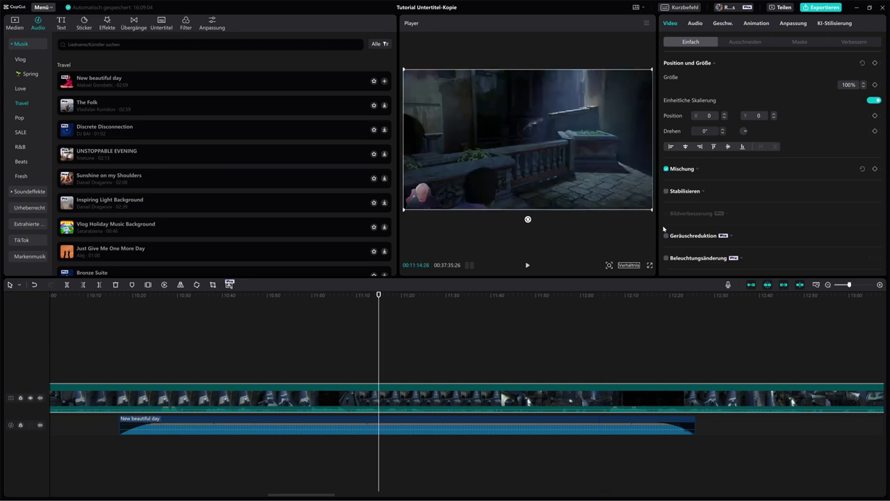
left_click(666, 191)
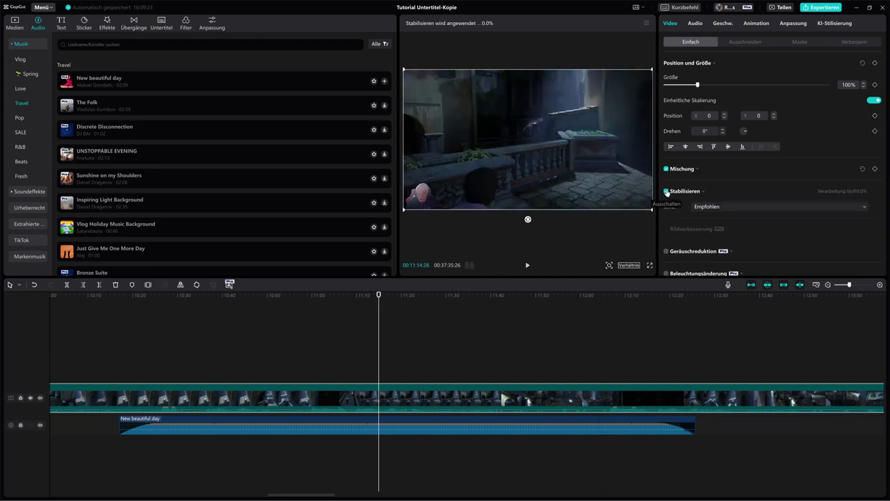
left_click(723, 207)
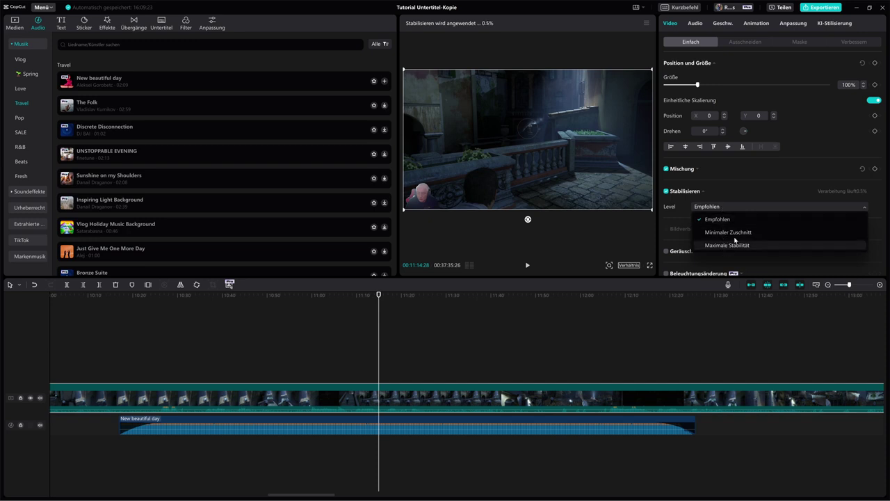
left_click(730, 194)
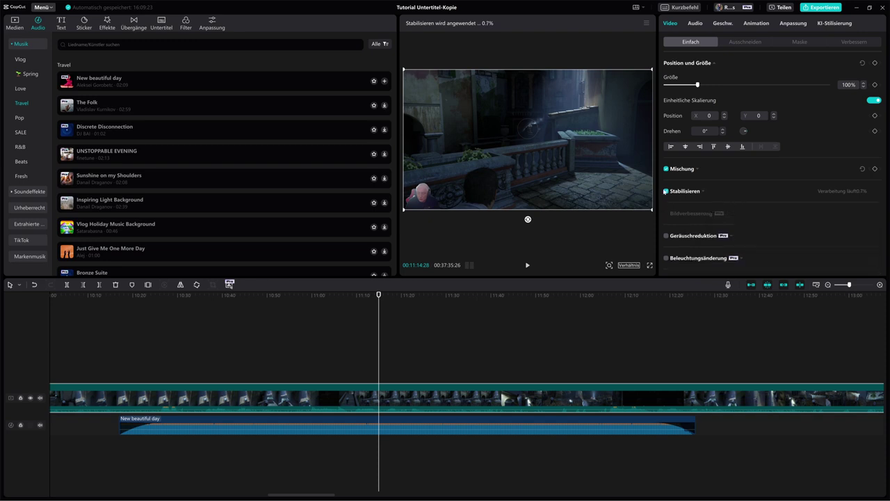
Switch off Mischung and Stabilisieren for the gameplay video clip and look through its remaining video options
left_click(666, 171)
left_click(666, 191)
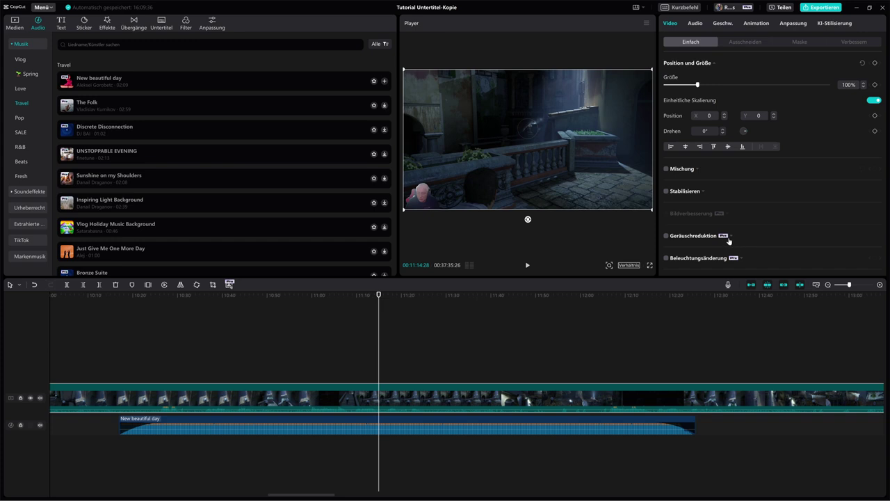
scroll(726, 229, "down", 5)
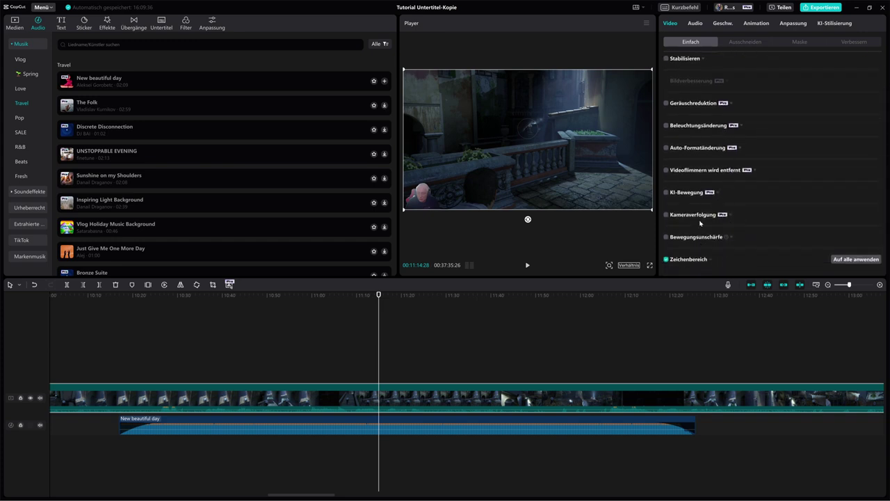
scroll(757, 183, "up", 5)
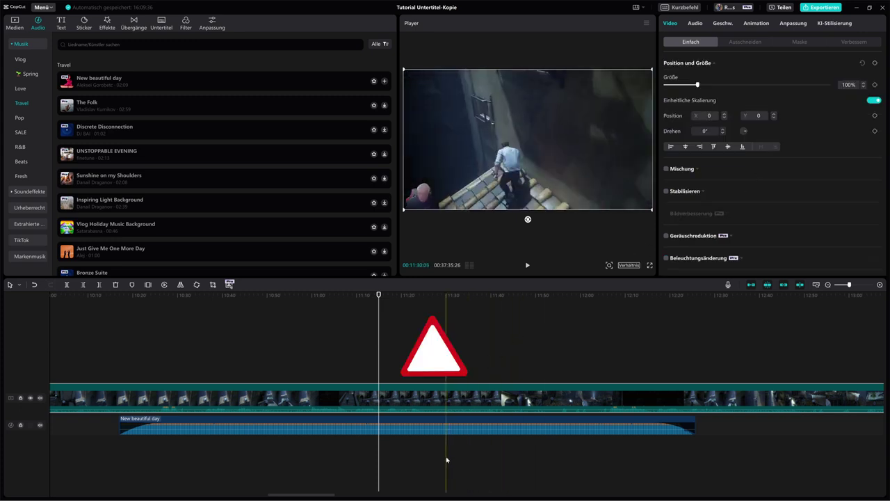
Raise the gameplay video's own sound to about 3.4 dB directly on its timeline clip
left_click(455, 423)
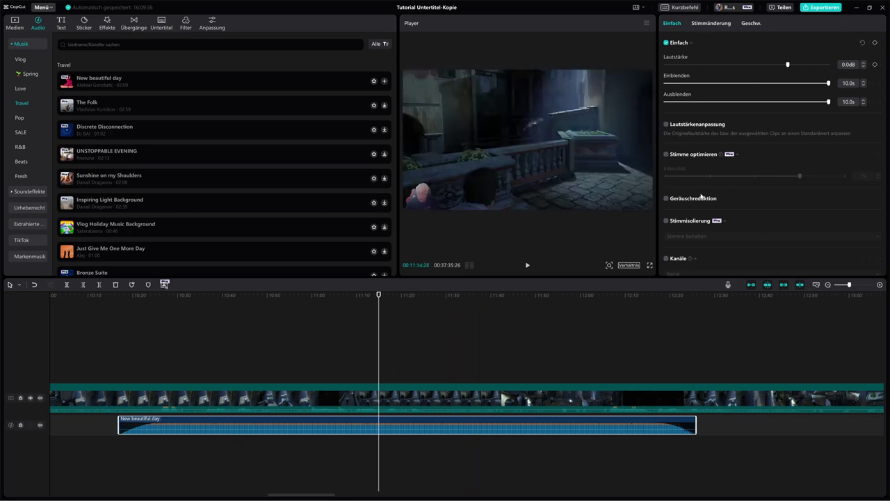
left_click(431, 408)
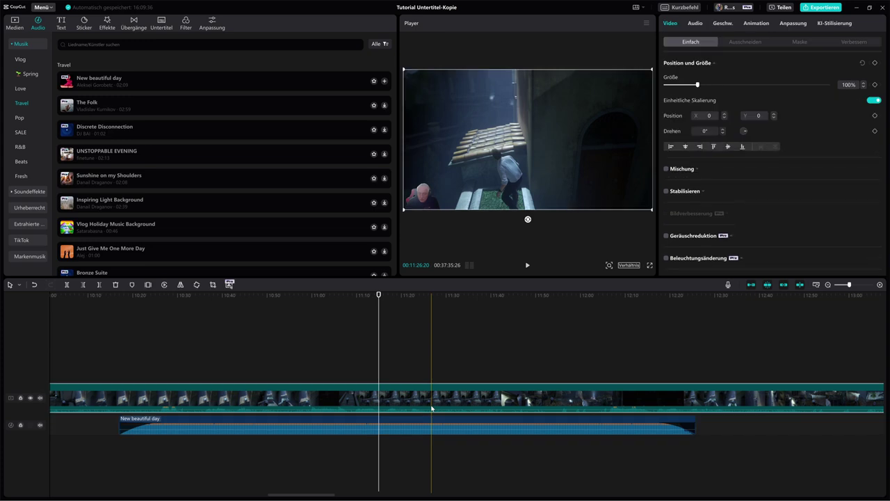
left_click_drag(427, 408, 425, 408)
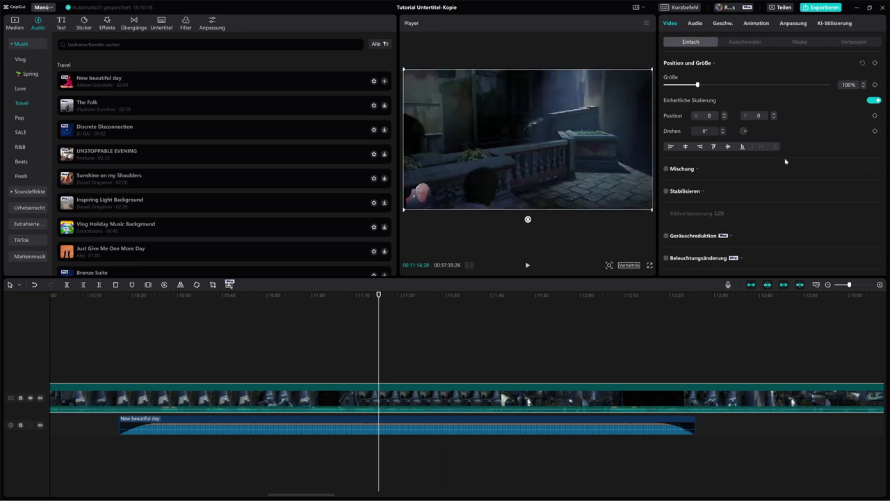
Lower the gameplay video's audio volume to about -27.0 dB and start playback of the passage
left_click(695, 24)
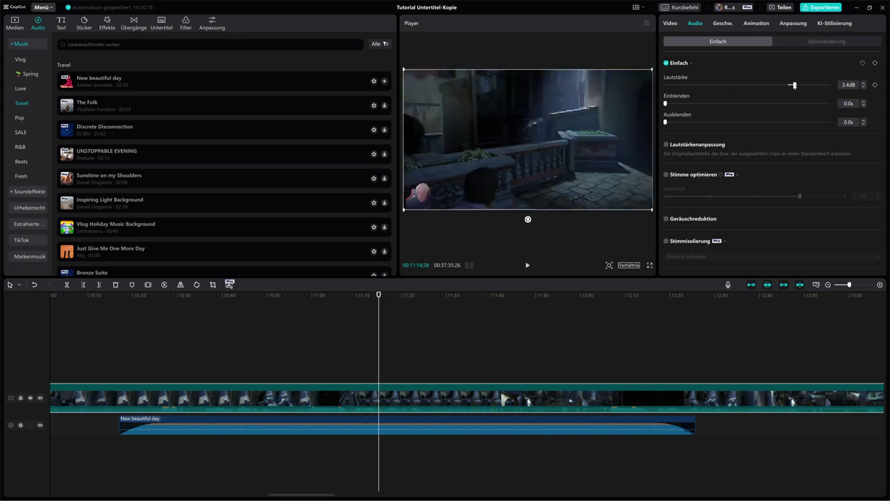
left_click_drag(794, 85, 732, 85)
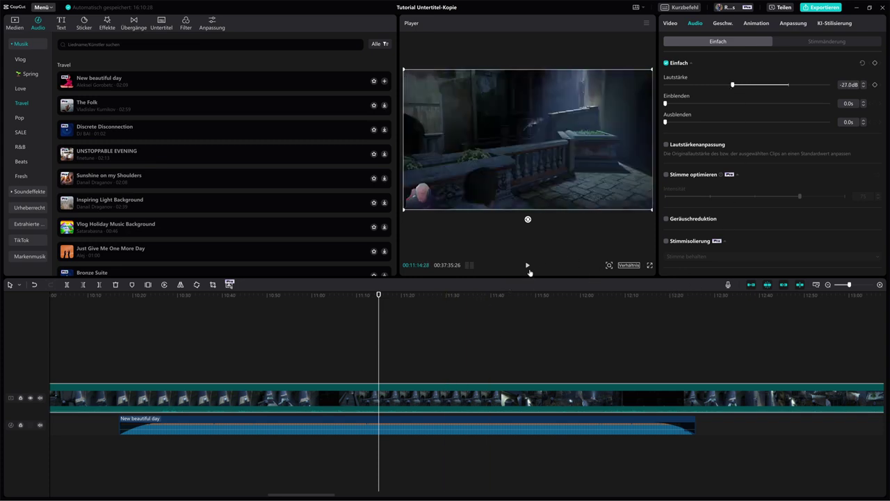
key("space")
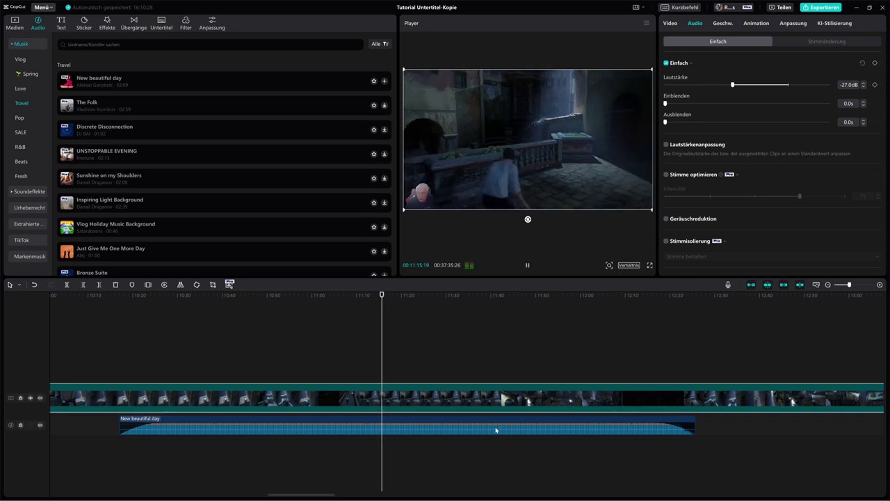
Mute the music track while the passage plays and select the gameplay video clip
left_click(491, 429)
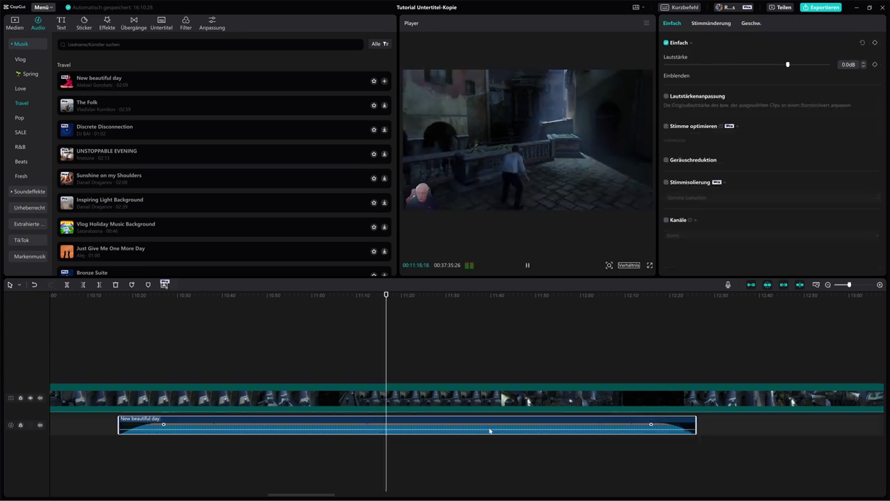
left_click(40, 425)
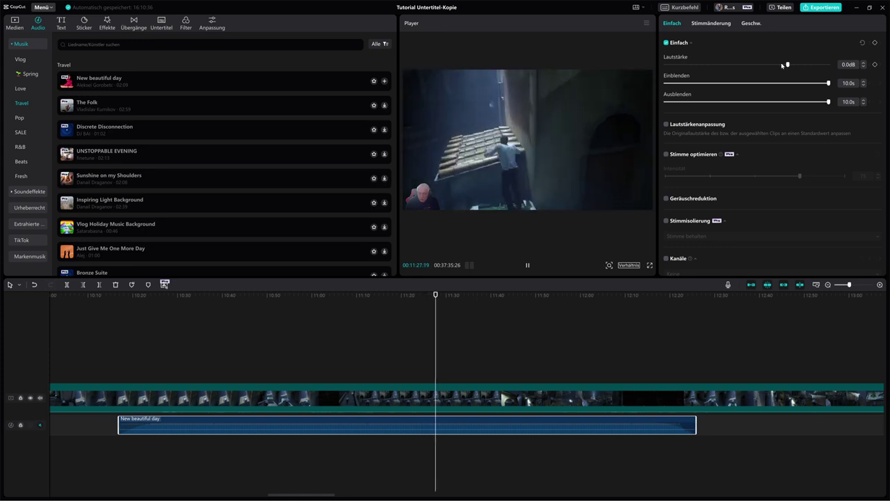
left_click(590, 397)
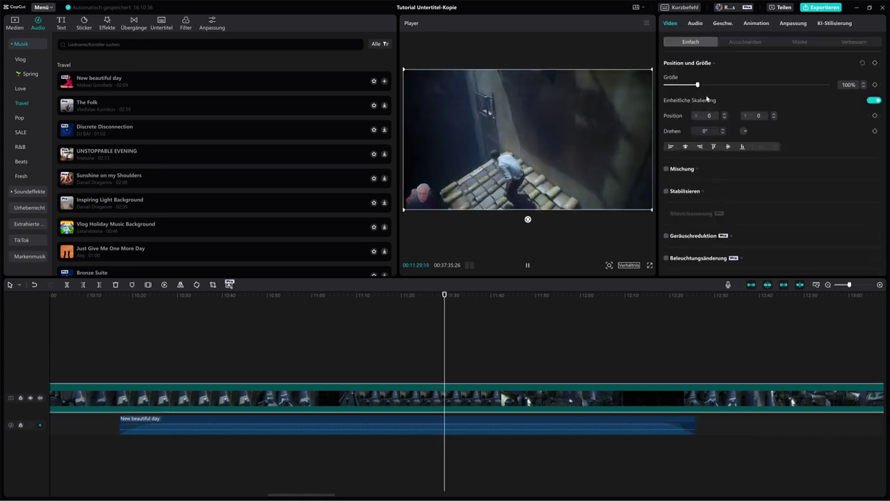
Set the gameplay clip's audio volume to 0.0 dB, raise it to 12.8 dB and lower it again during playback
left_click(694, 23)
left_click_drag(733, 84, 787, 84)
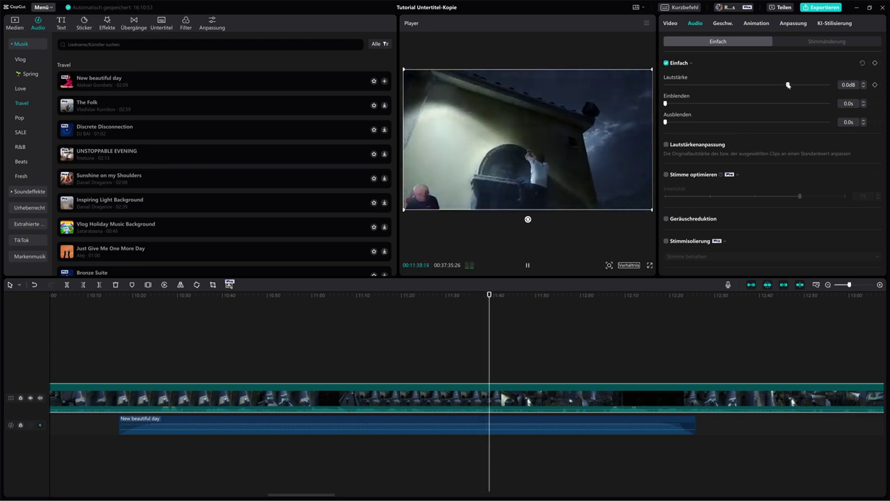
left_click_drag(789, 85, 815, 85)
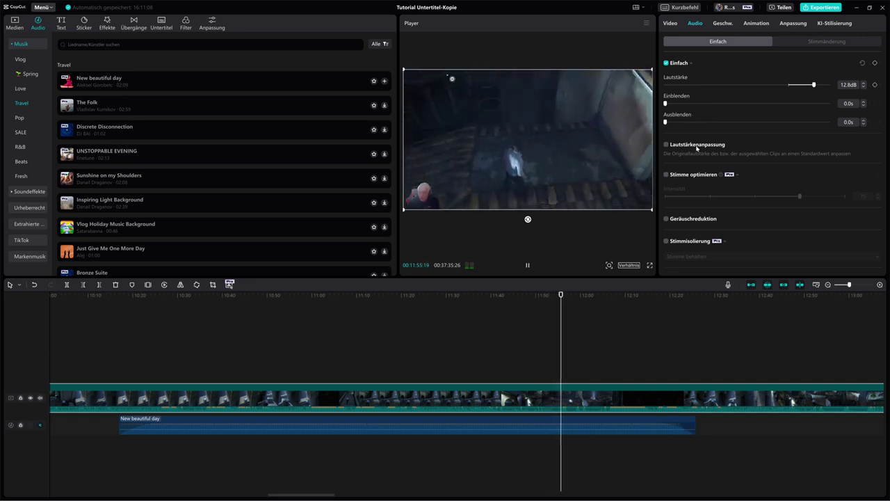
left_click_drag(815, 85, 788, 85)
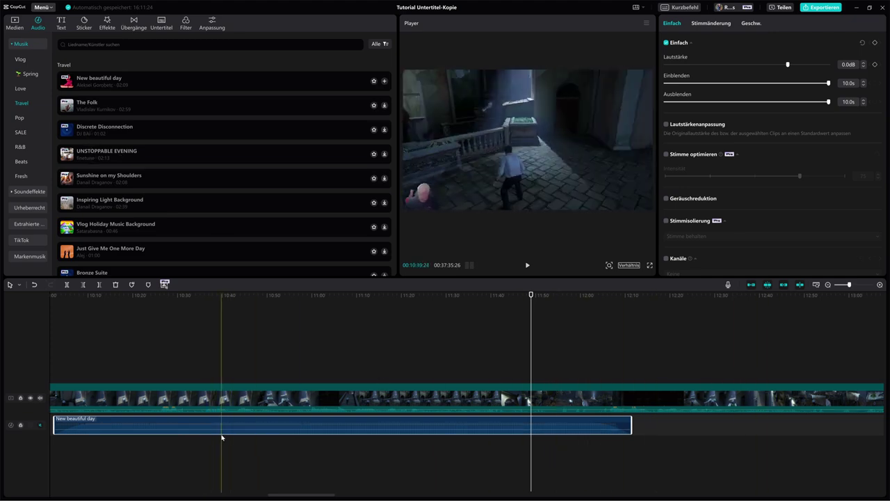
Place the music title The Folk directly after the New beautiful day clip and give it a 10.0 s fade-in
left_click_drag(85, 107, 632, 429)
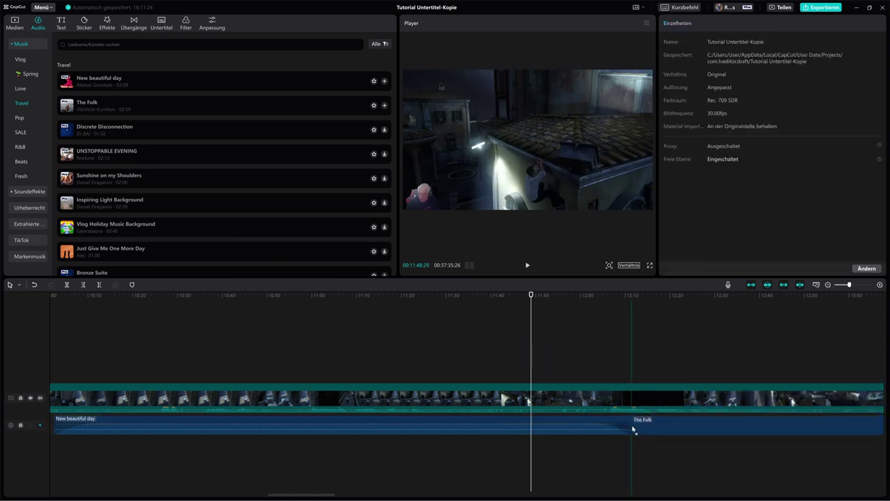
left_click(634, 428)
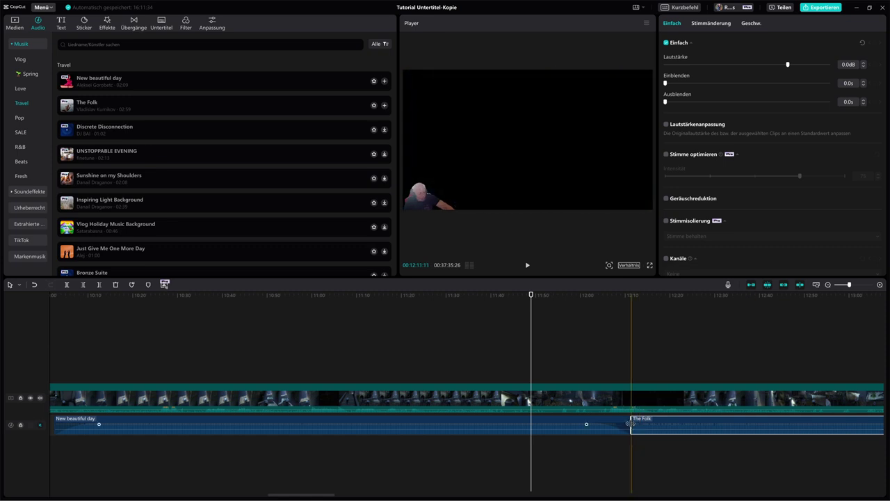
left_click_drag(676, 425, 685, 426)
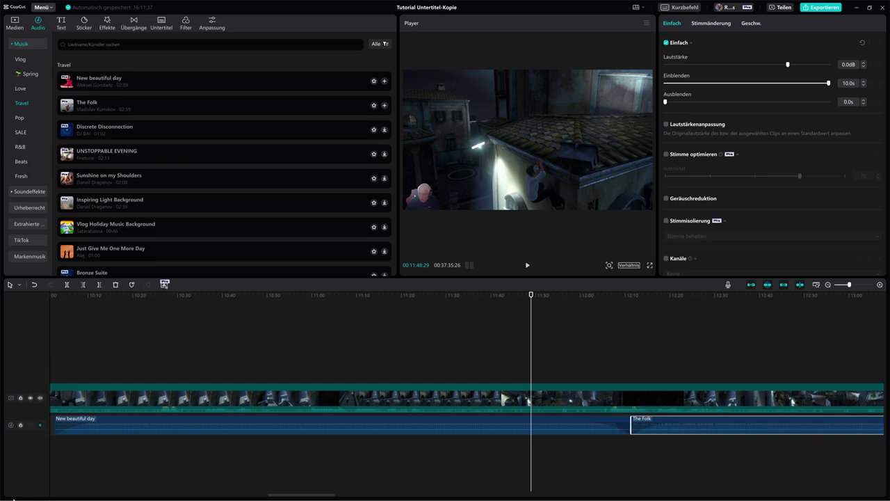
Remove the fades from the New beautiful day and The Folk clips by setting them to 0.0 s
left_click(160, 424)
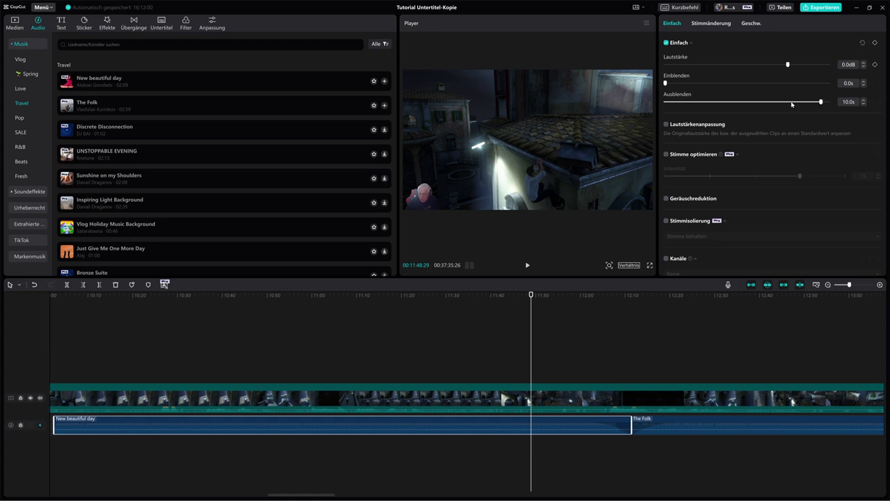
left_click(672, 422)
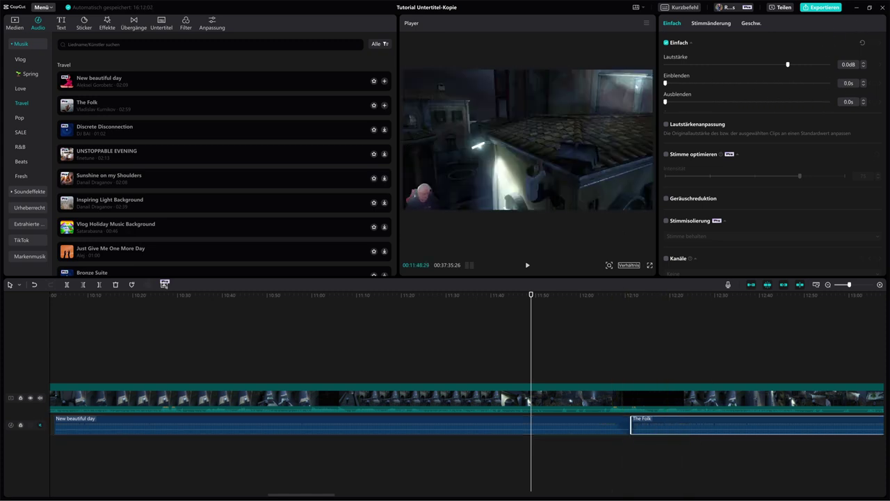
left_click(613, 425)
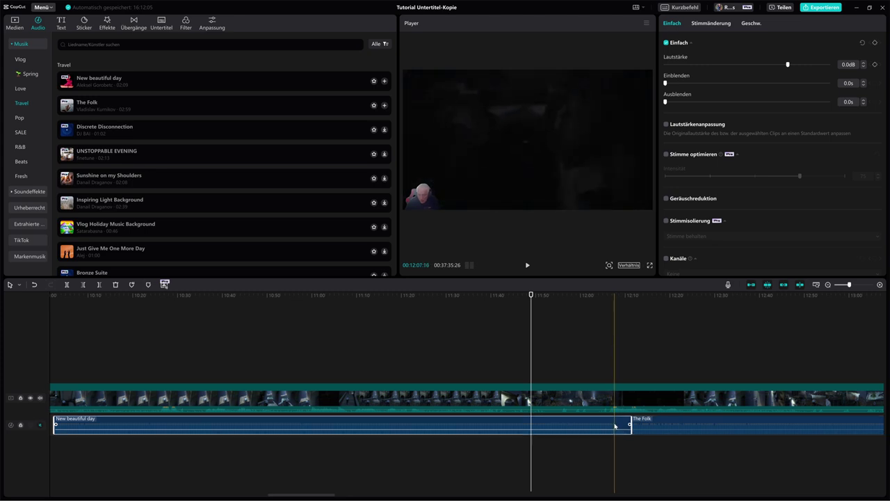
Split New beautiful day at 00:11:48:29 and 00:12:07:18, delete its short tail and close the gap with The Folk
left_click(67, 285)
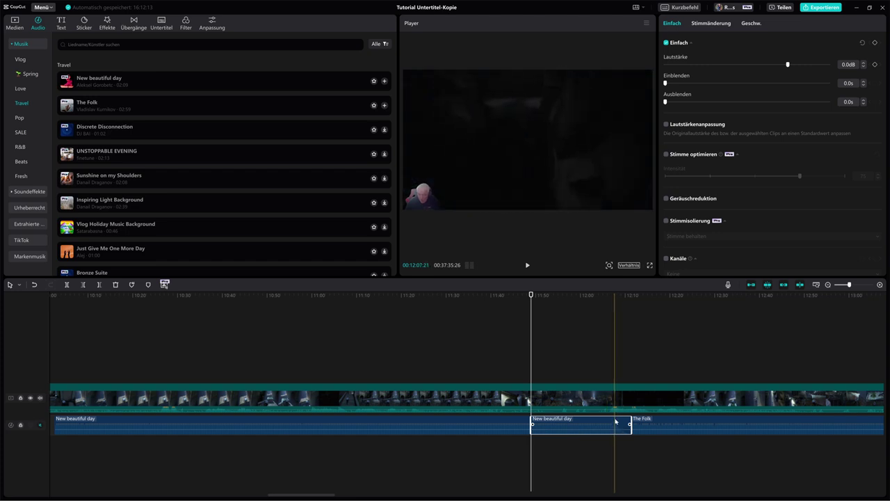
left_click(615, 373)
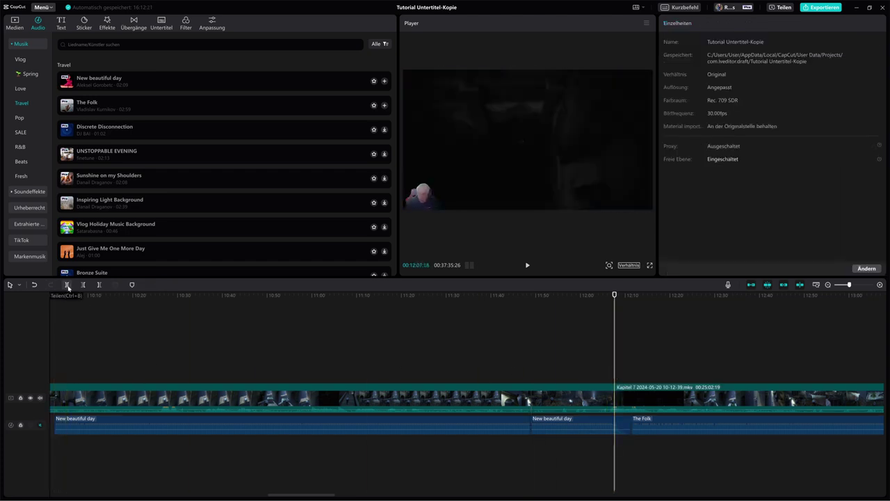
left_click(625, 427)
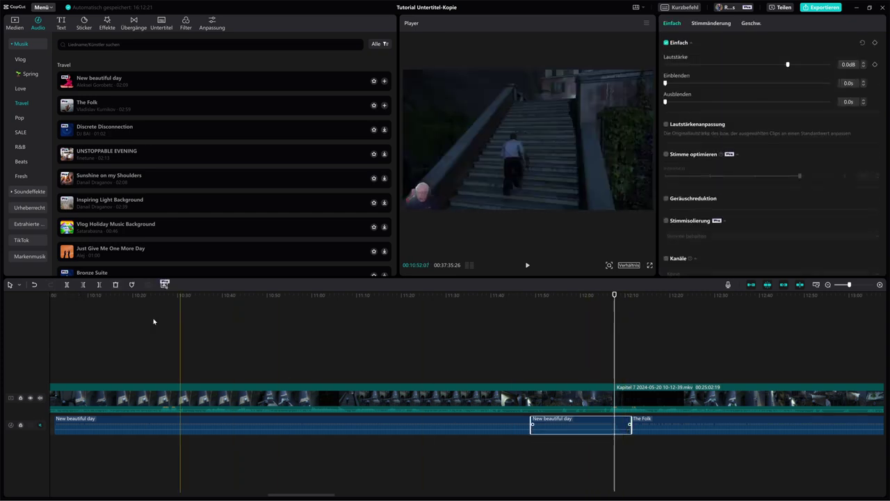
left_click(69, 285)
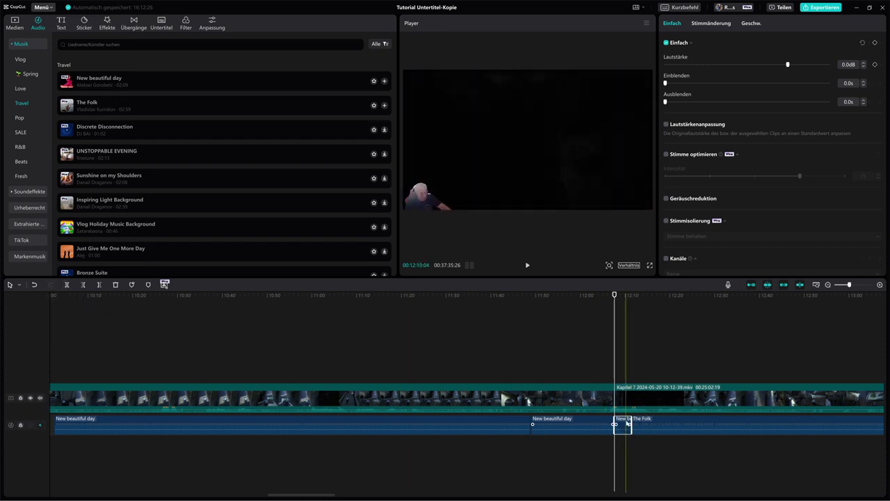
key("Delete")
left_click_drag(650, 423, 630, 425)
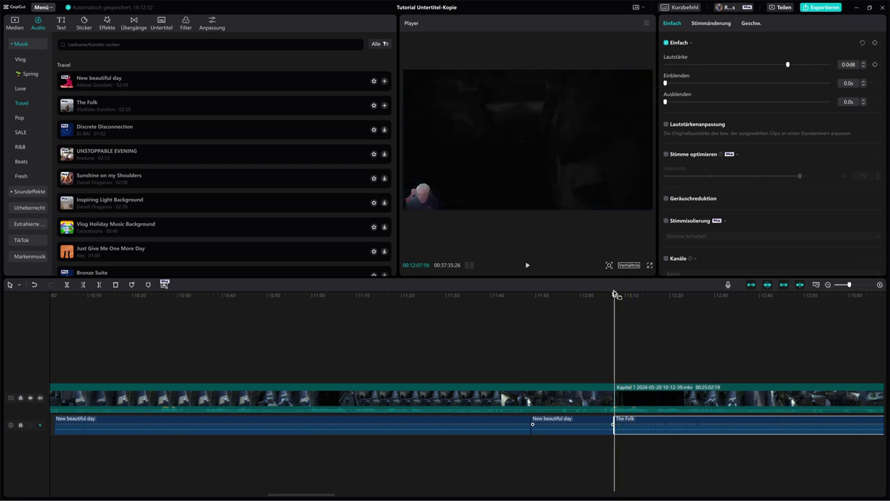
Start playback shortly before The Folk, unmute the music track and mute the gameplay video track
left_click(646, 297)
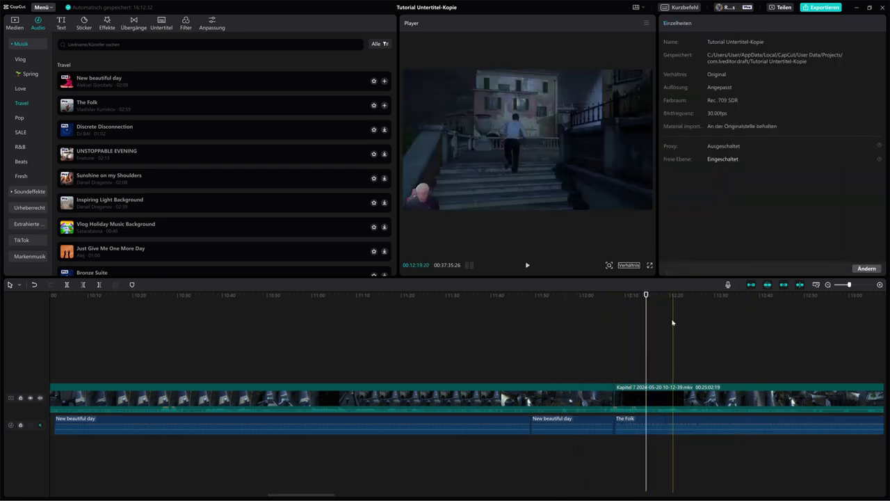
left_click_drag(645, 297, 592, 297)
left_click(527, 264)
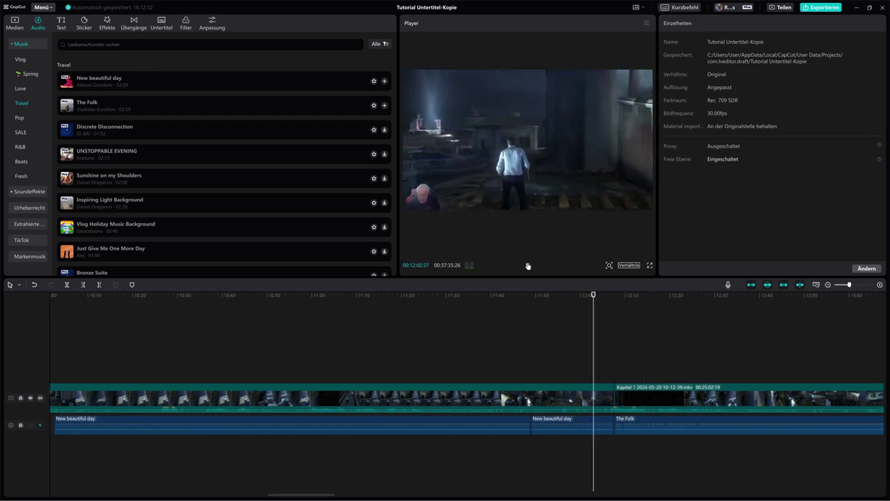
left_click(40, 425)
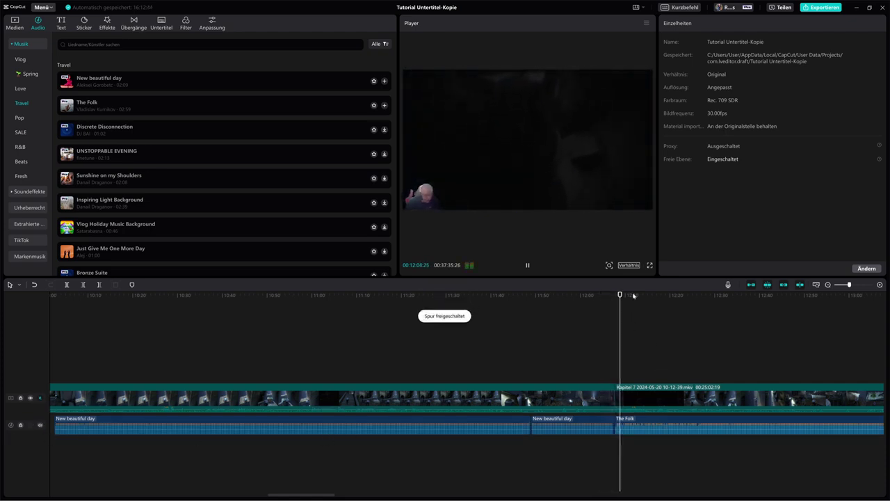
Replay the hard cut from New beautiful day to The Folk and stop playback just after it
left_click_drag(624, 299, 603, 304)
key("space")
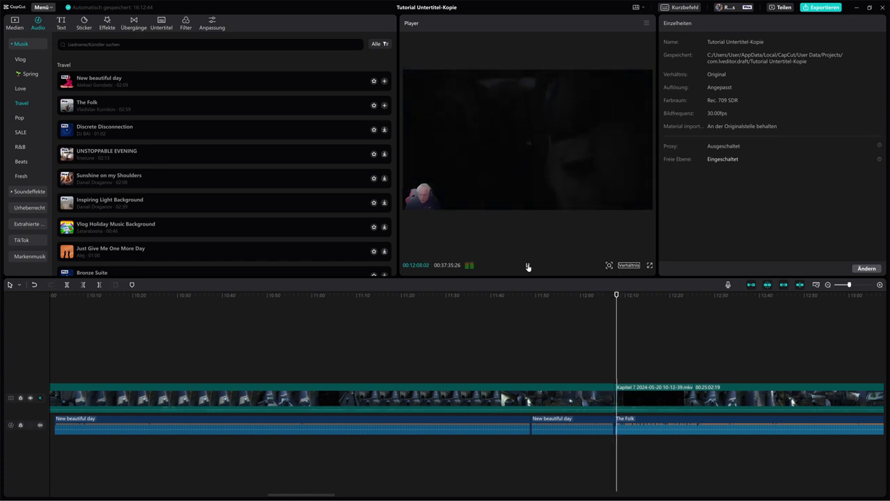
left_click(527, 266)
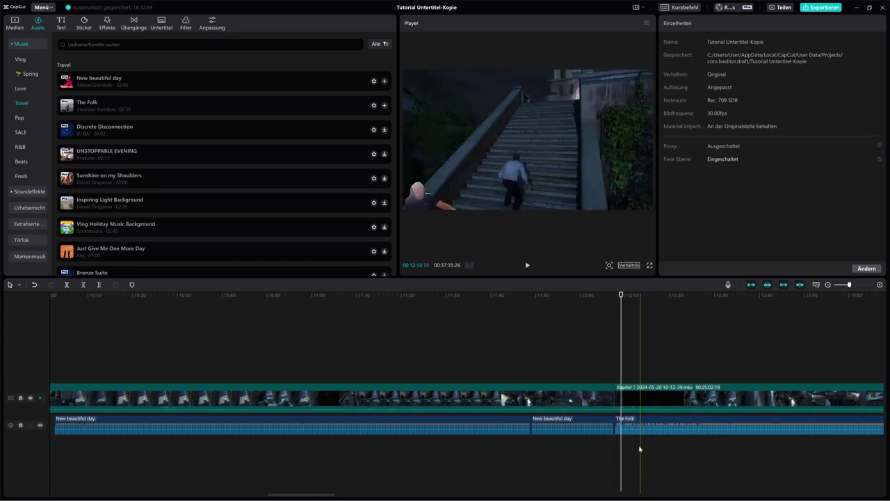
Give the second New beautiful day piece a 9.5 s fade-out and The Folk a 10.0 s fade-in, and play the transition
left_click(542, 426)
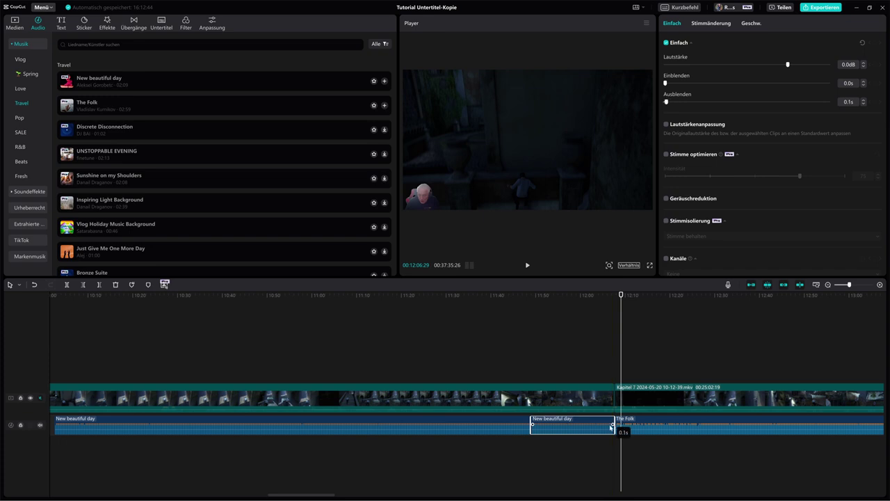
left_click_drag(571, 424, 621, 425)
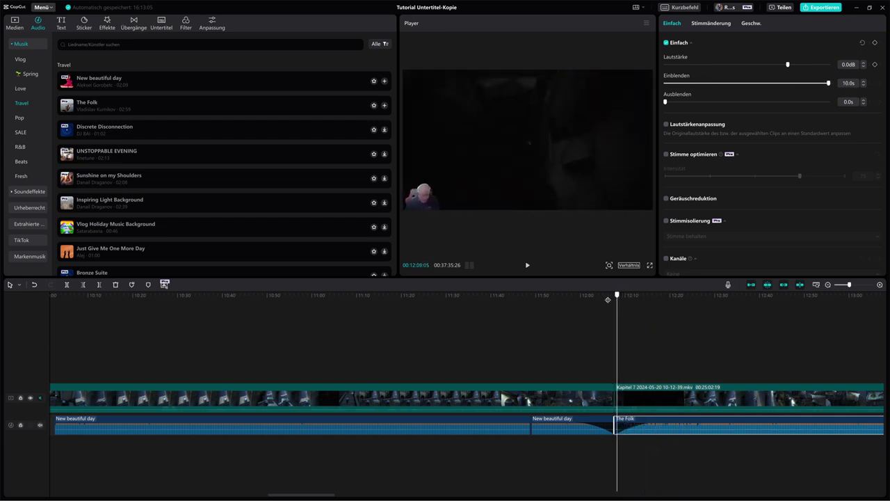
left_click(572, 296)
key("space")
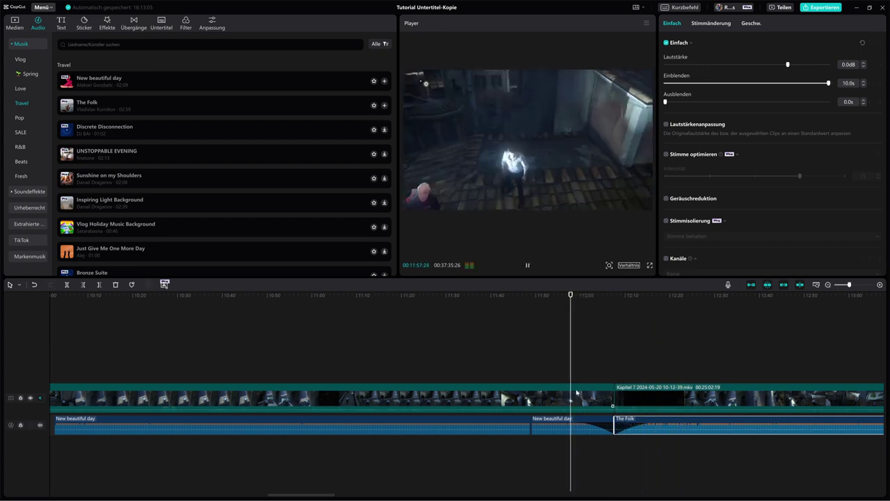
mouse_move(634, 497)
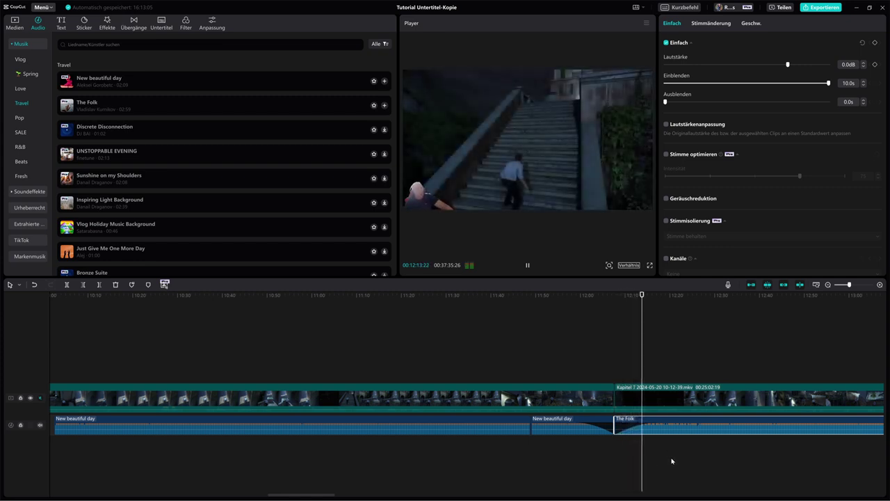
Delete The Folk clip from the music track
left_click(555, 428)
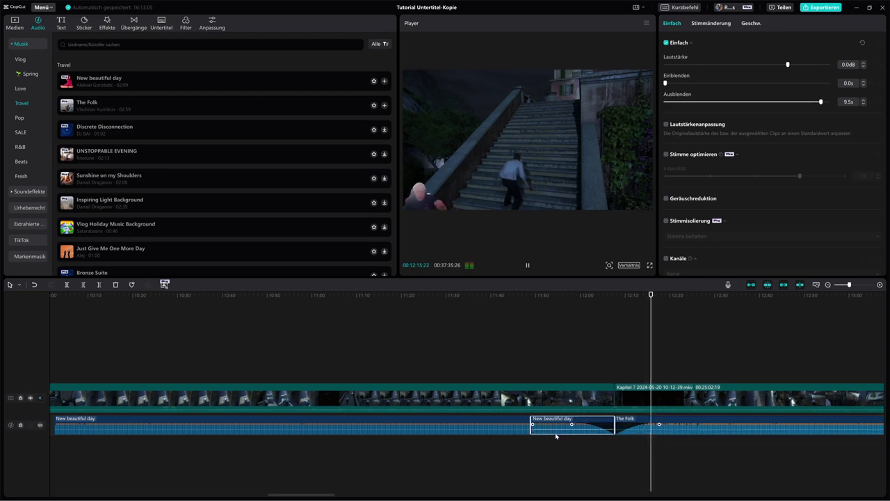
left_click(704, 425)
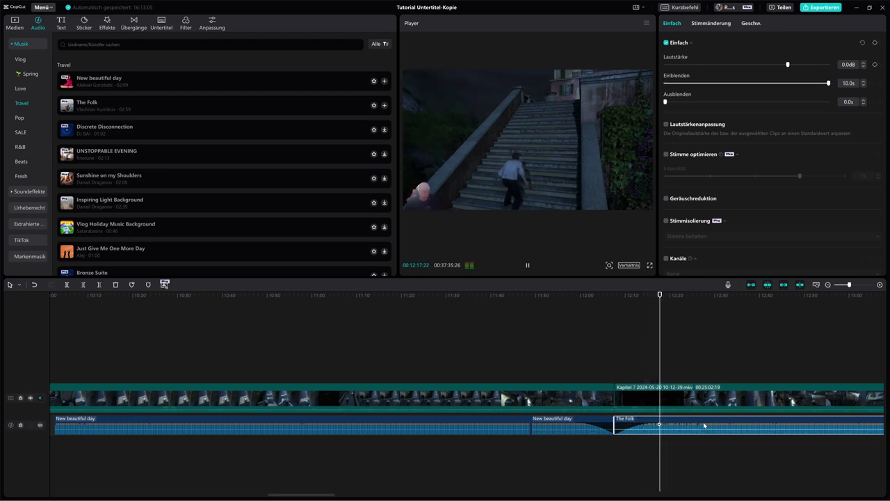
key("Delete")
Move the playhead back to about 00:11:11 and look through the Soundeffekte categories of the audio library
left_click(576, 295)
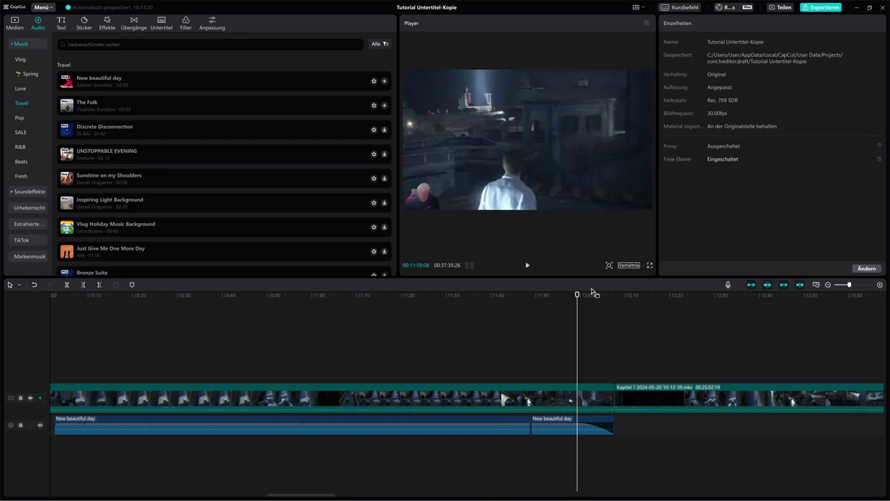
left_click_drag(577, 295, 361, 306)
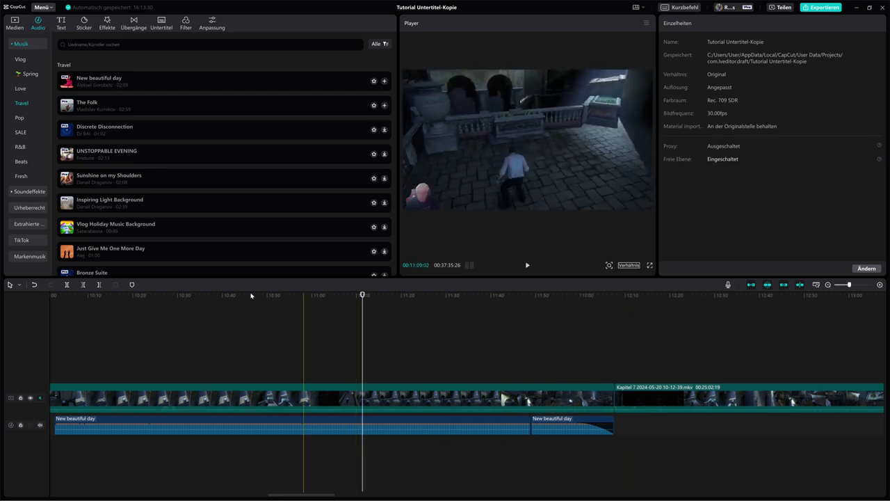
left_click(29, 191)
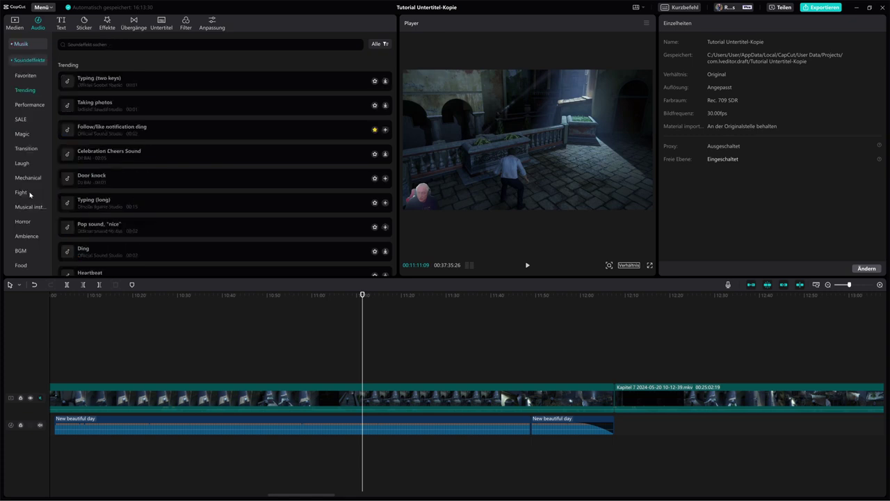
scroll(39, 186, "down", 4)
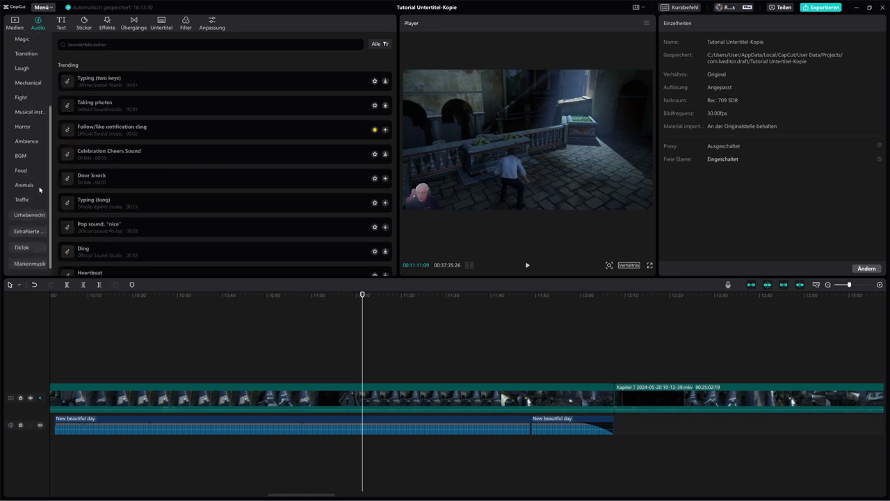
scroll(40, 188, "up", 4)
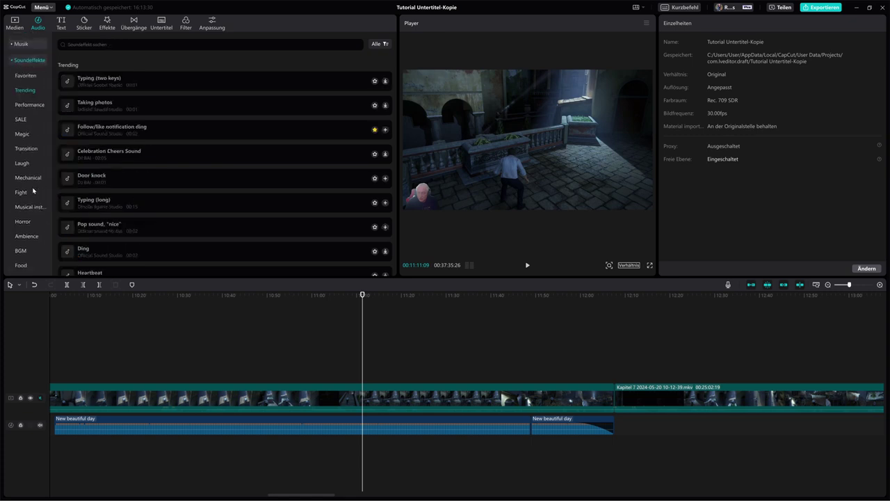